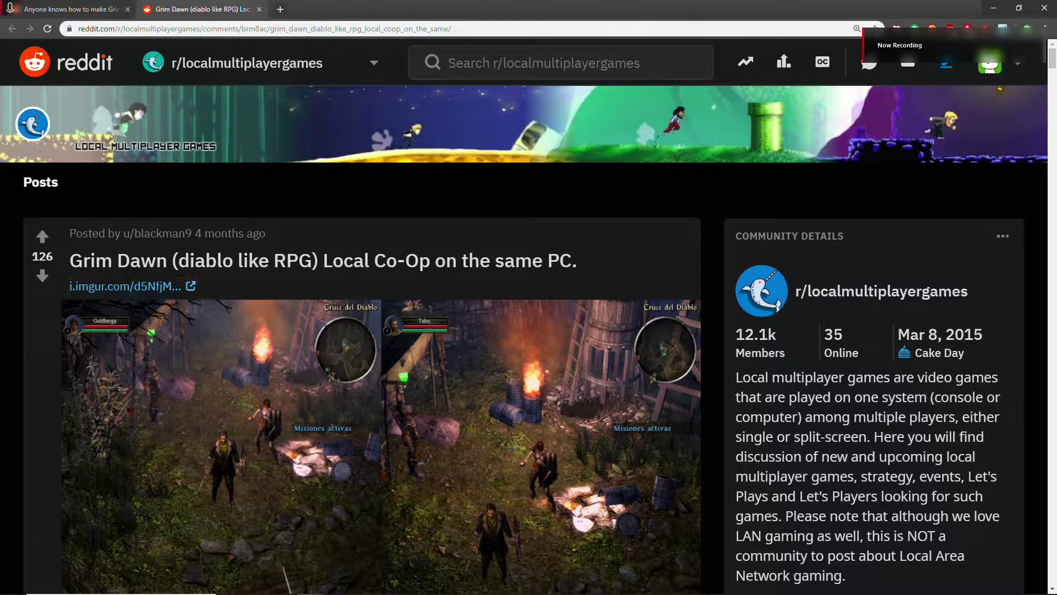
- Find the quick tutorial comment in the Grim Dawn post and open its linked Nucleuscoop releases page on GitHub
scroll(539, 312, "down", 12)
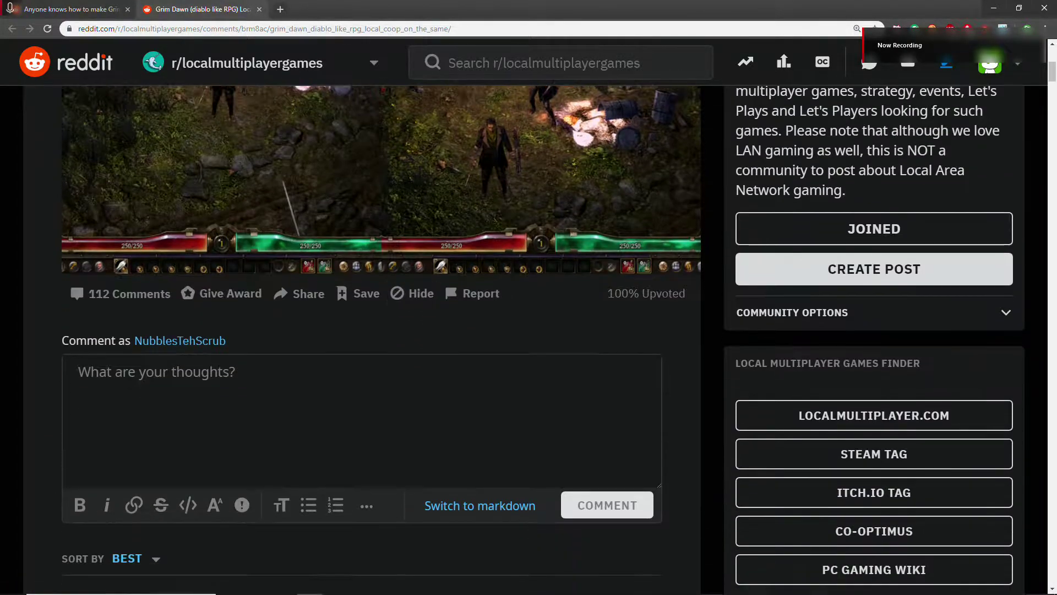
scroll(390, 408, "down", 4)
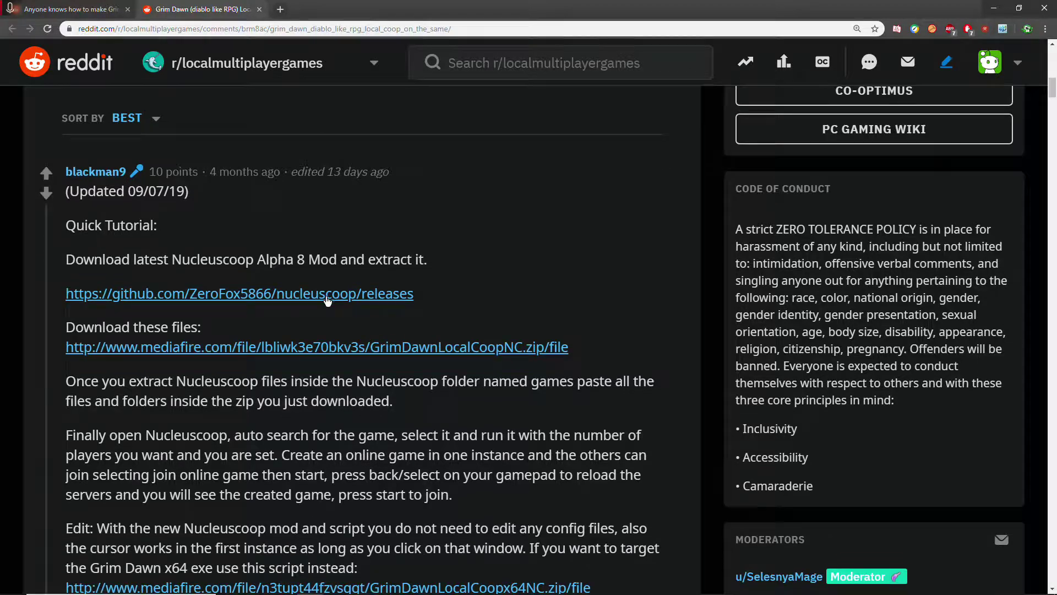
middle_click(327, 296)
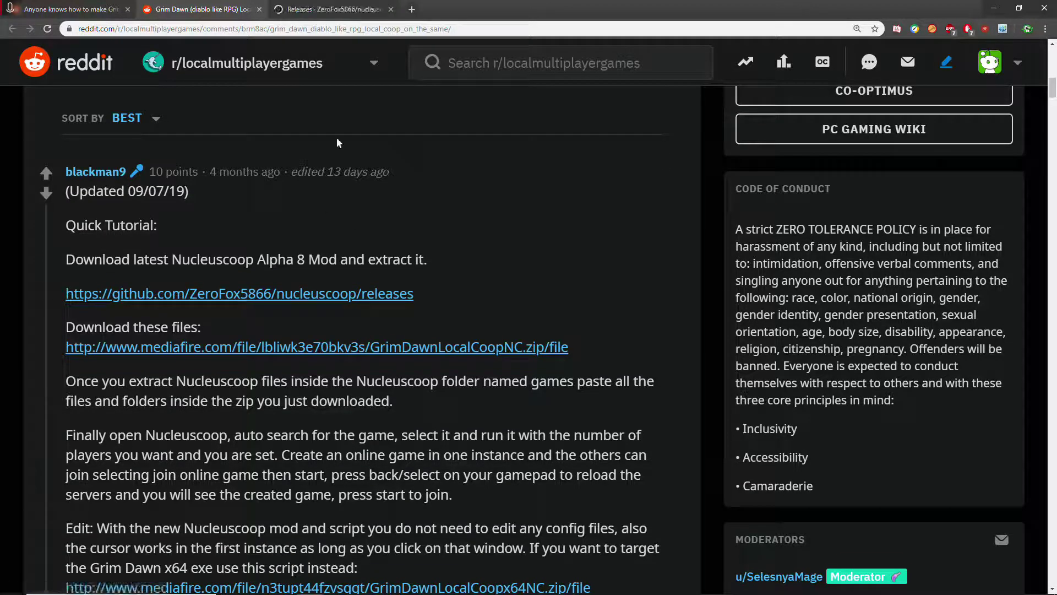
left_click(331, 9)
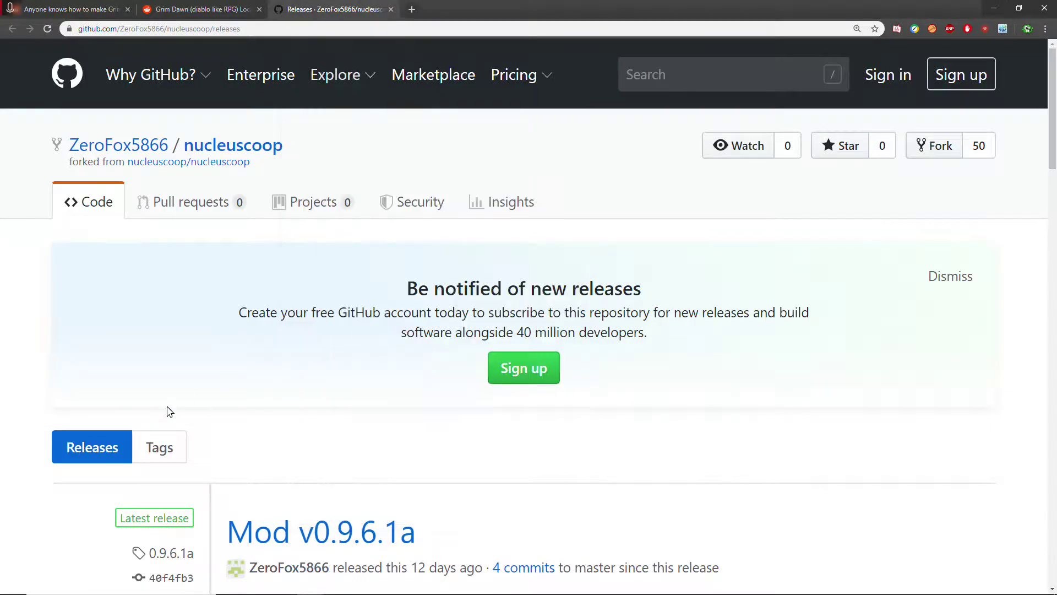
- Download ZeroFox.NucleusCoop.Alpha.8.Mod.v0.9.6.1a.rar from the assets of the latest release, Mod v0.9.6.1a
scroll(477, 441, "down", 3)
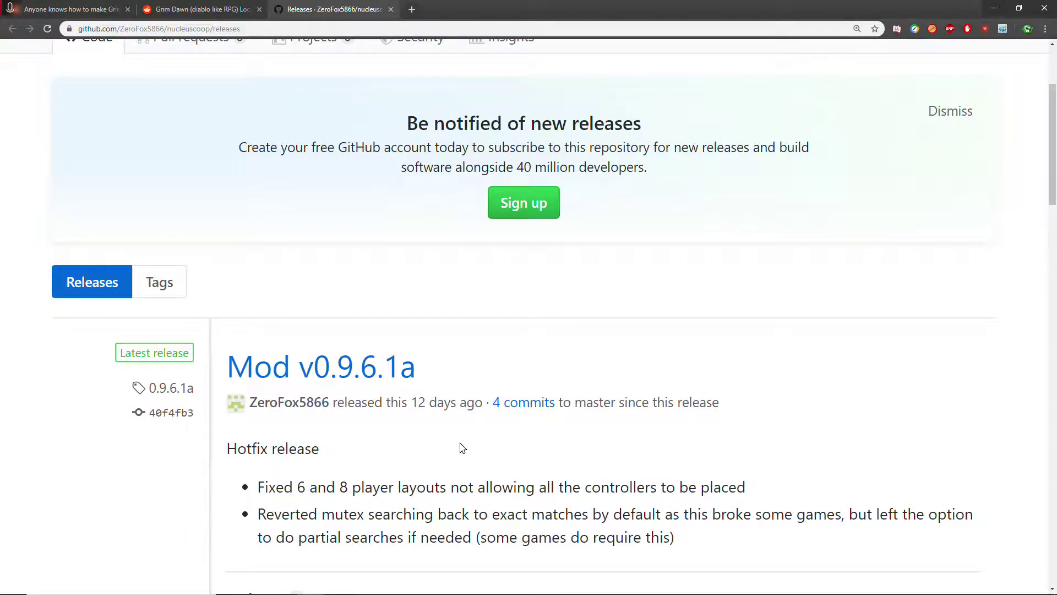
scroll(463, 447, "down", 2)
scroll(462, 445, "down", 2)
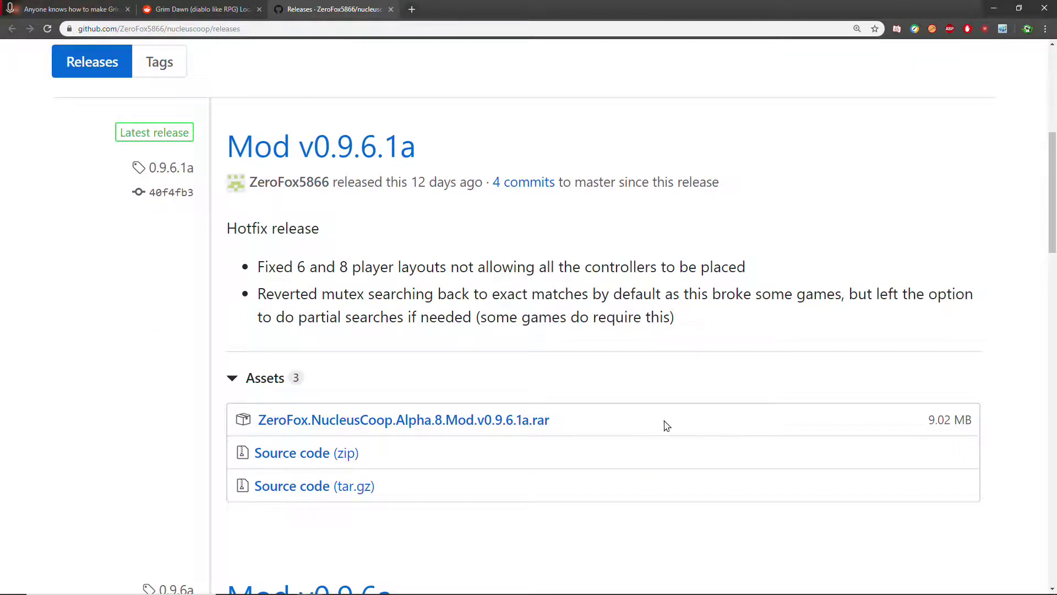
left_click(480, 421)
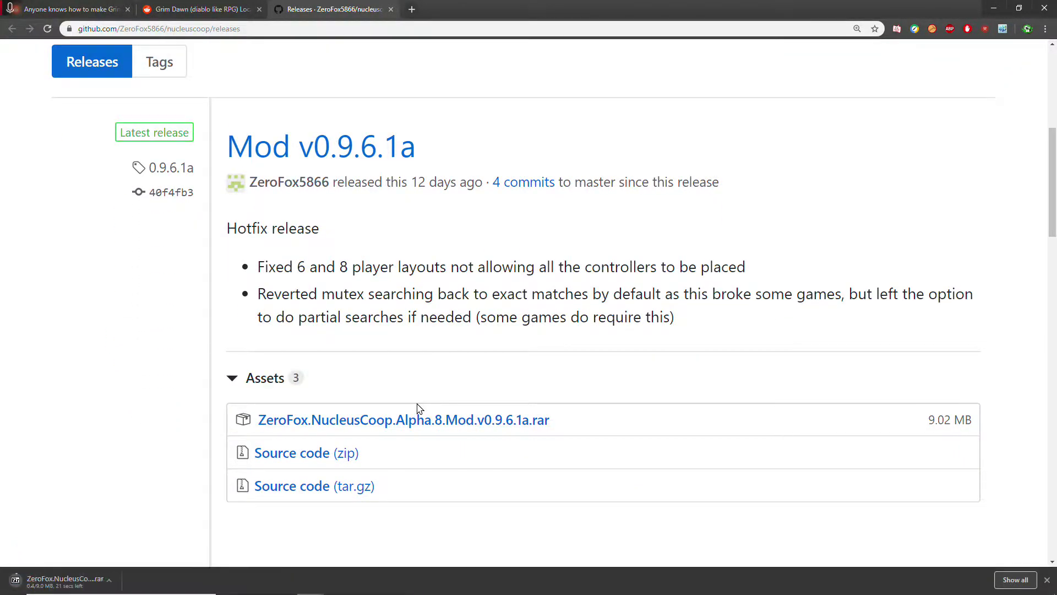
- Download GrimDawnLocalCoopNC.zip from the tutorial's MediaFire link and close the GitHub and MediaFire pages
left_click(201, 8)
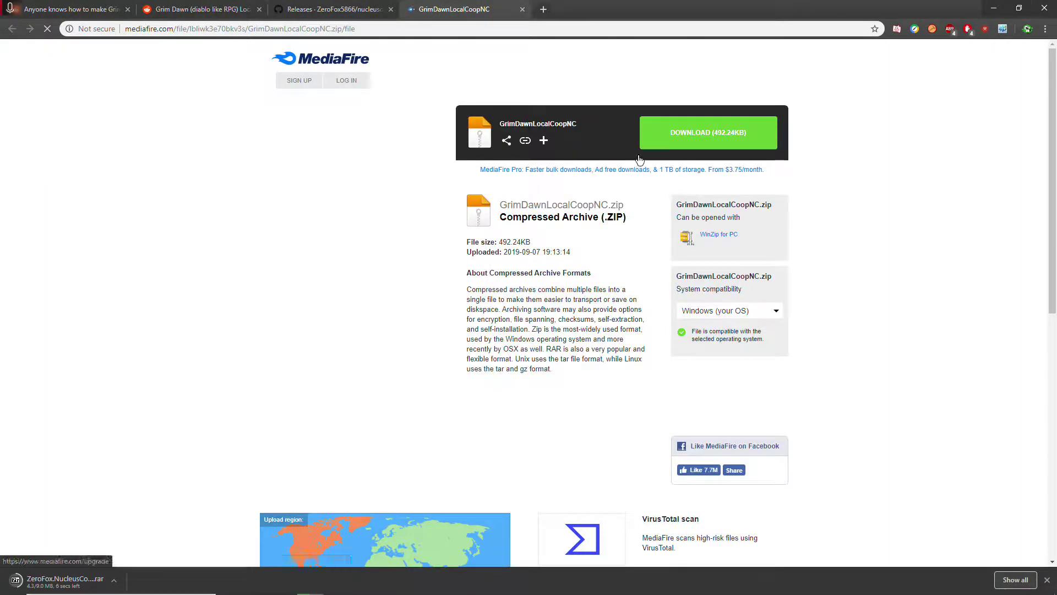
left_click(685, 137)
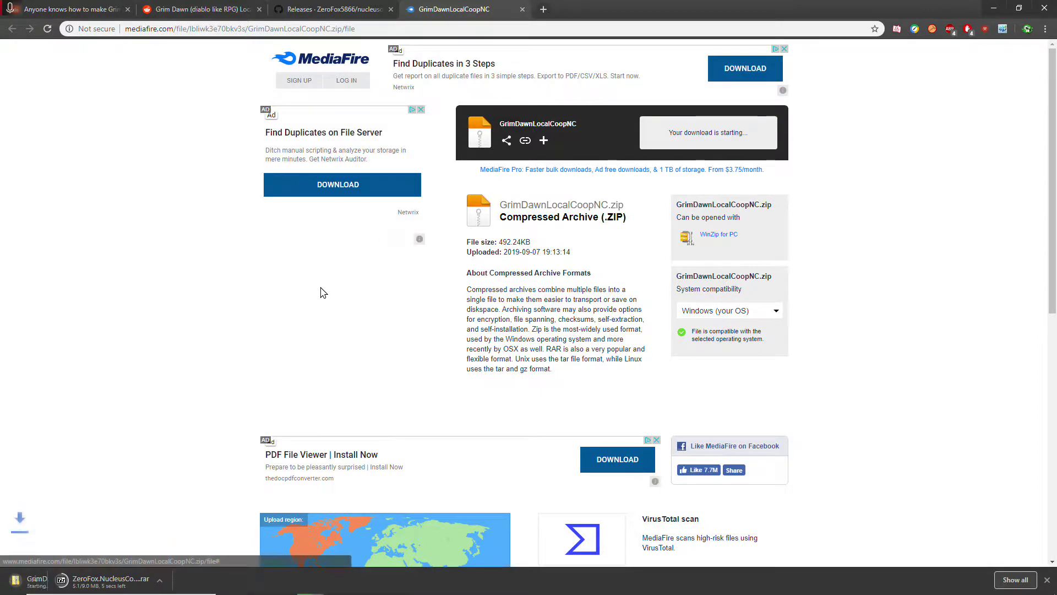
left_click(391, 10)
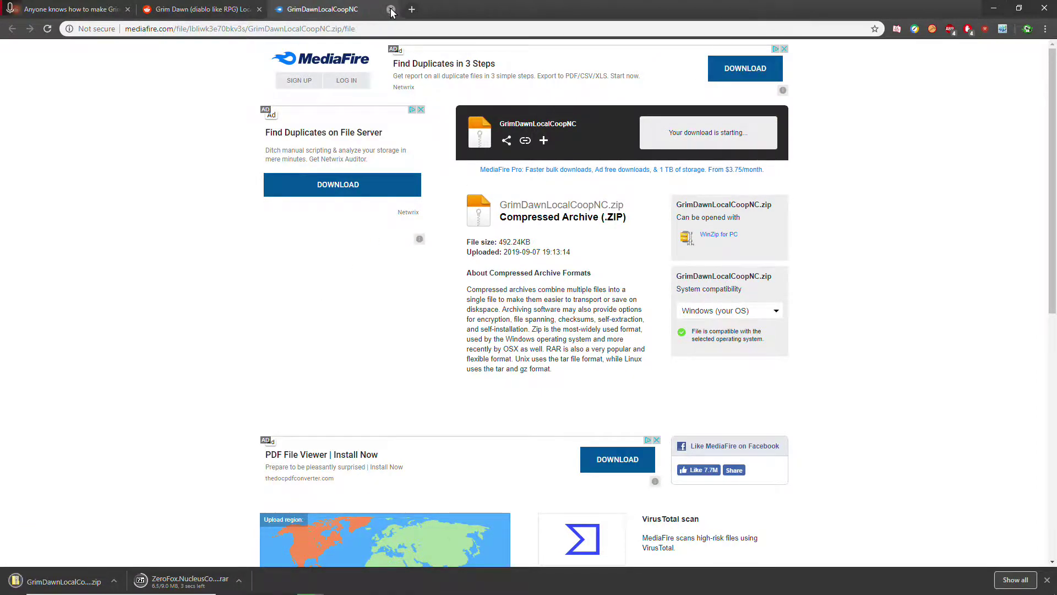
left_click(391, 9)
- Read the tutorial's remaining setup notes and open the downloaded GrimDawnLocalCoopNC zip and ZeroFox.NucleusCoop rar archives
scroll(194, 358, "down", 4)
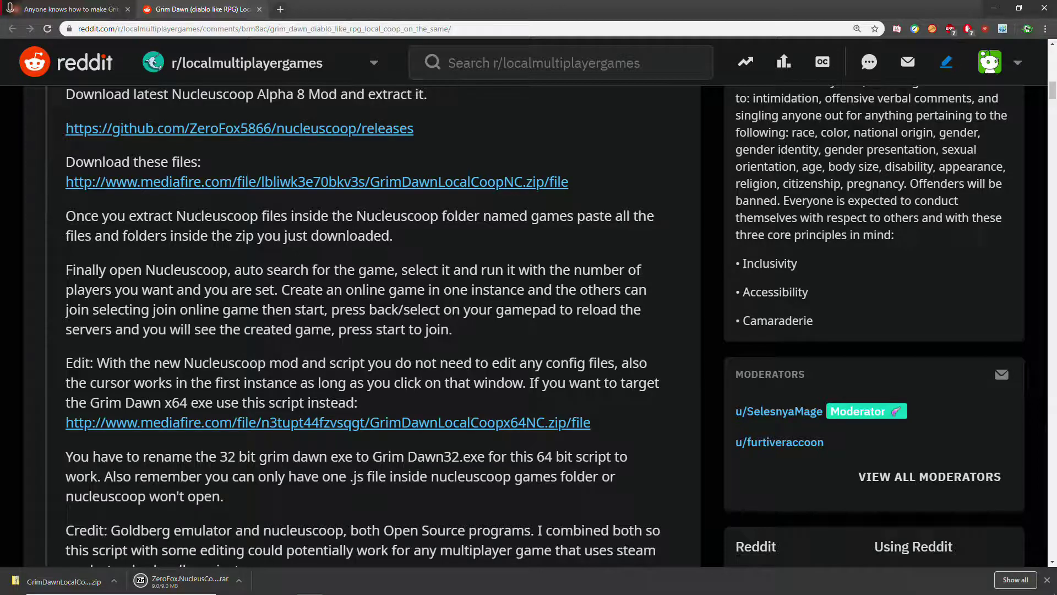
scroll(363, 330, "down", 2)
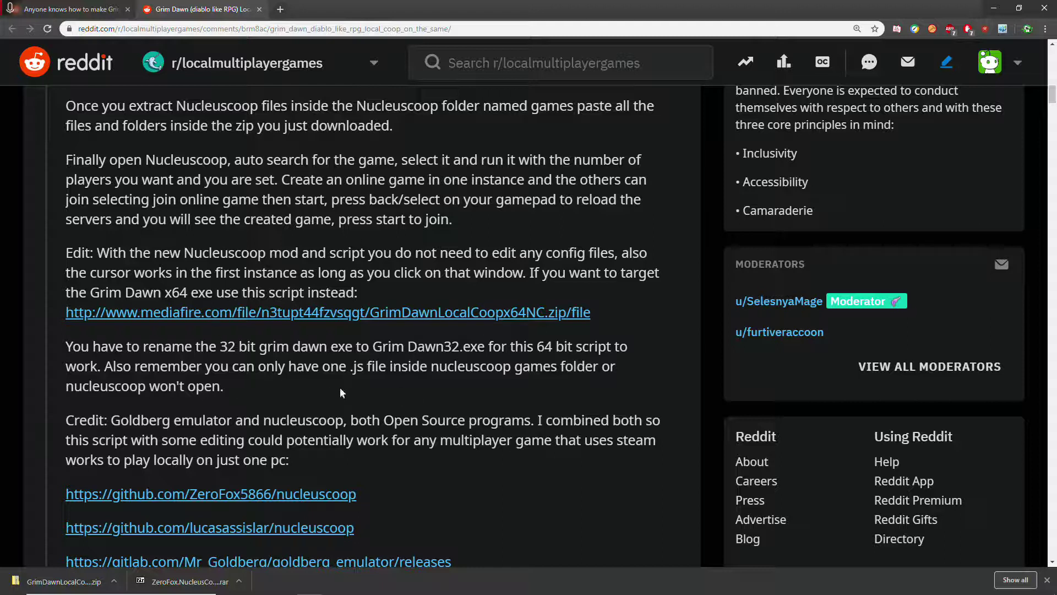
left_click_drag(140, 346, 506, 347)
left_click(489, 342)
left_click(63, 581)
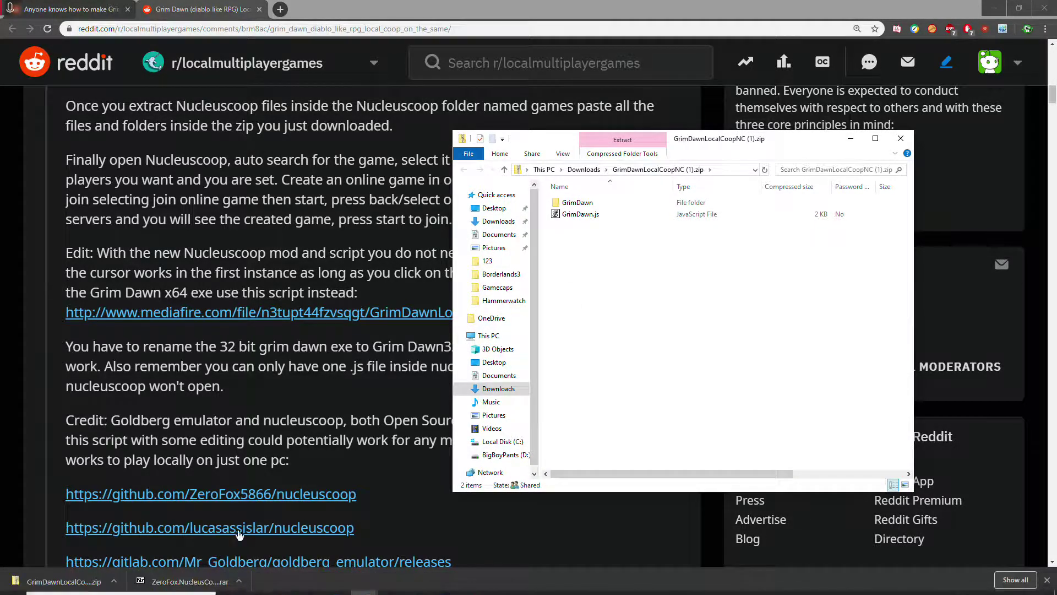
left_click(189, 583)
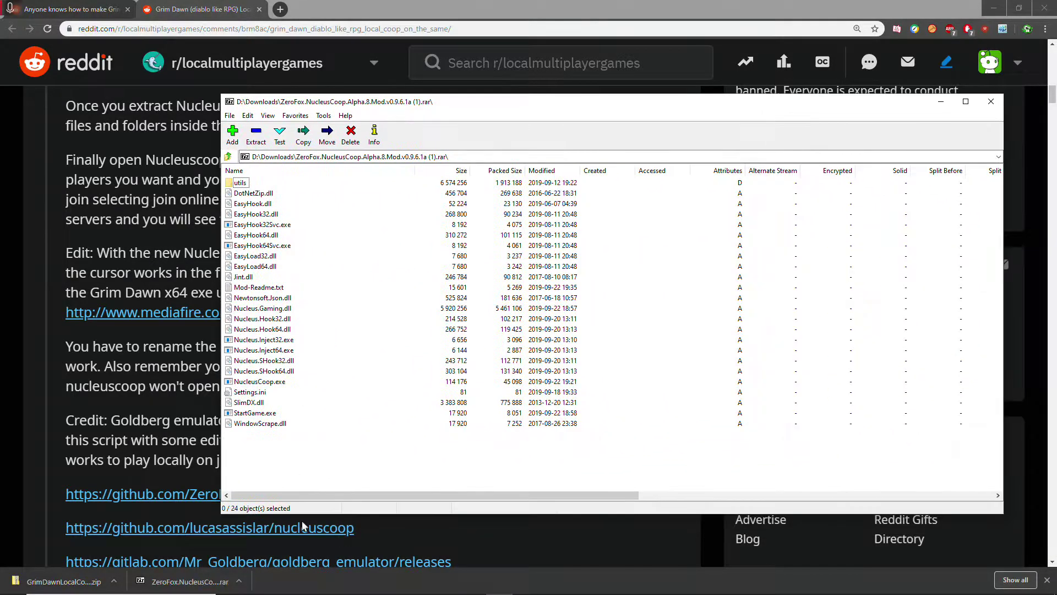
- Create a folder named Nuc on the BigBoyPants (D:) drive and open it
mouse_move(364, 584)
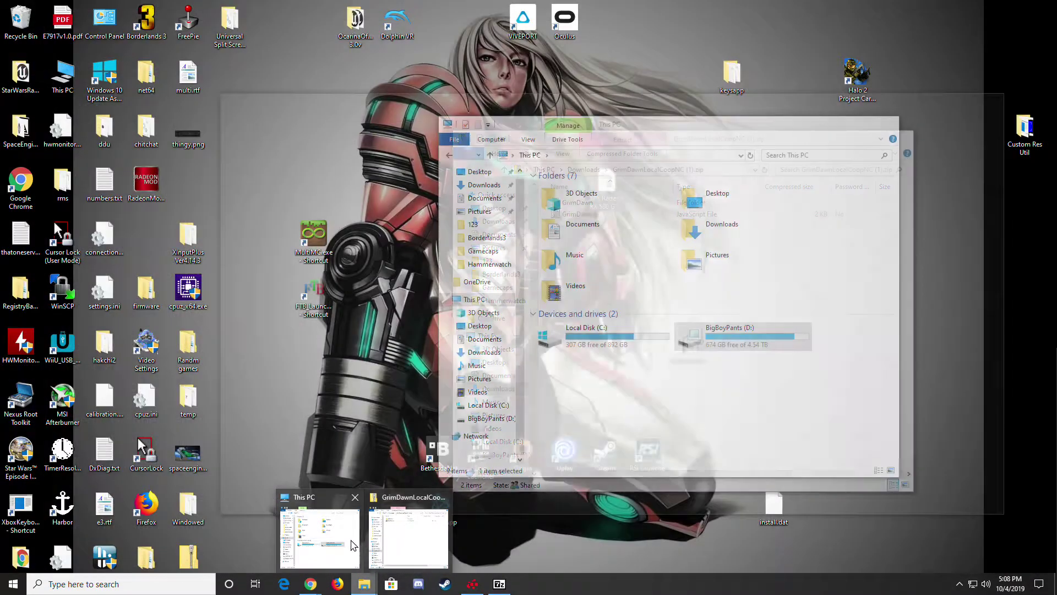
left_click(353, 545)
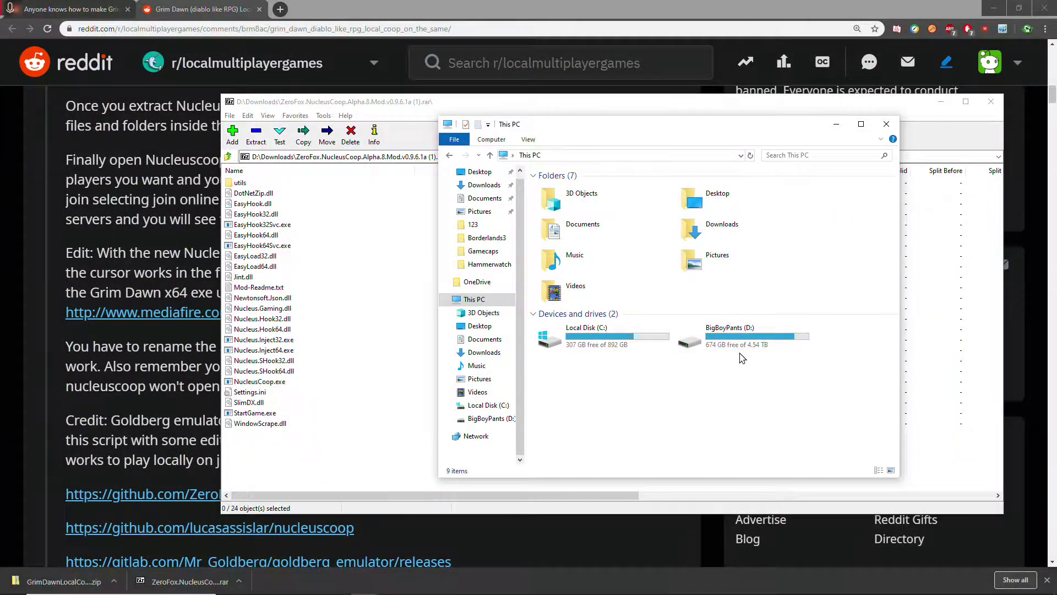
double_click(719, 353)
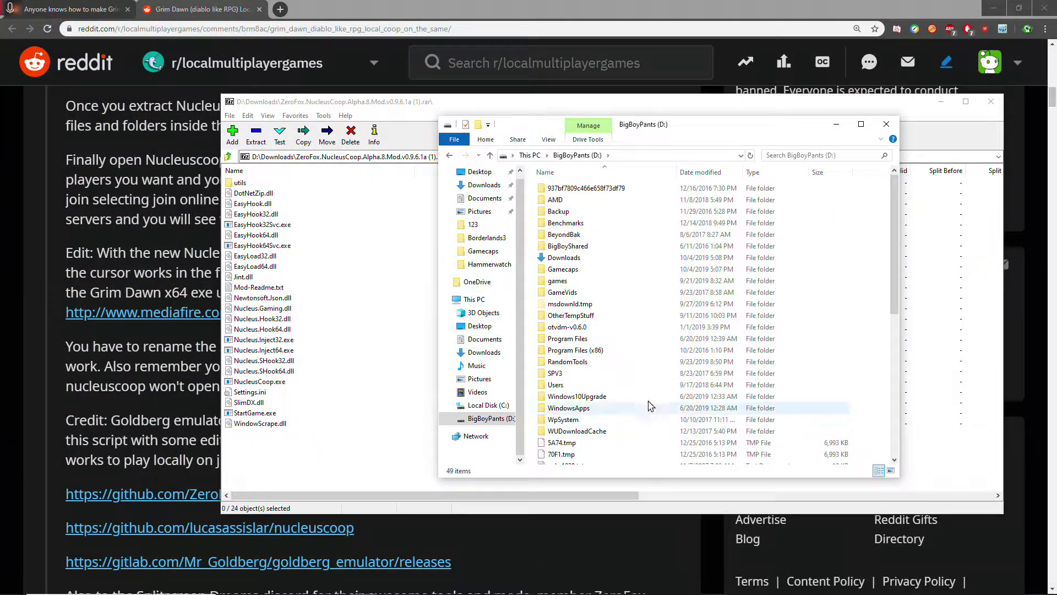
right_click(844, 367)
right_click(868, 349)
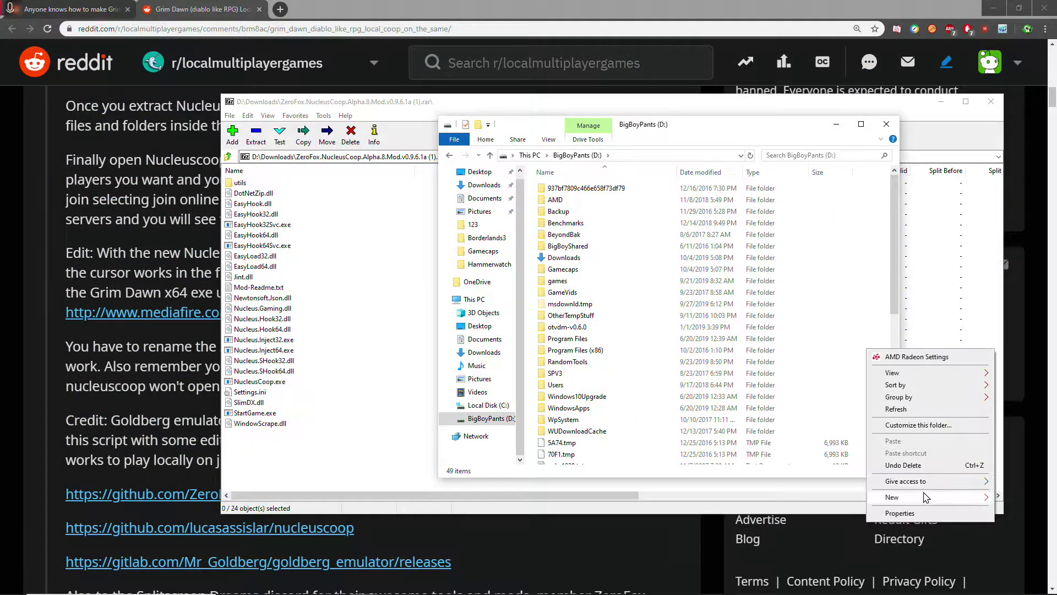
mouse_move(888, 494)
left_click(786, 501)
type("Nuc")
key("Return")
key("Return")
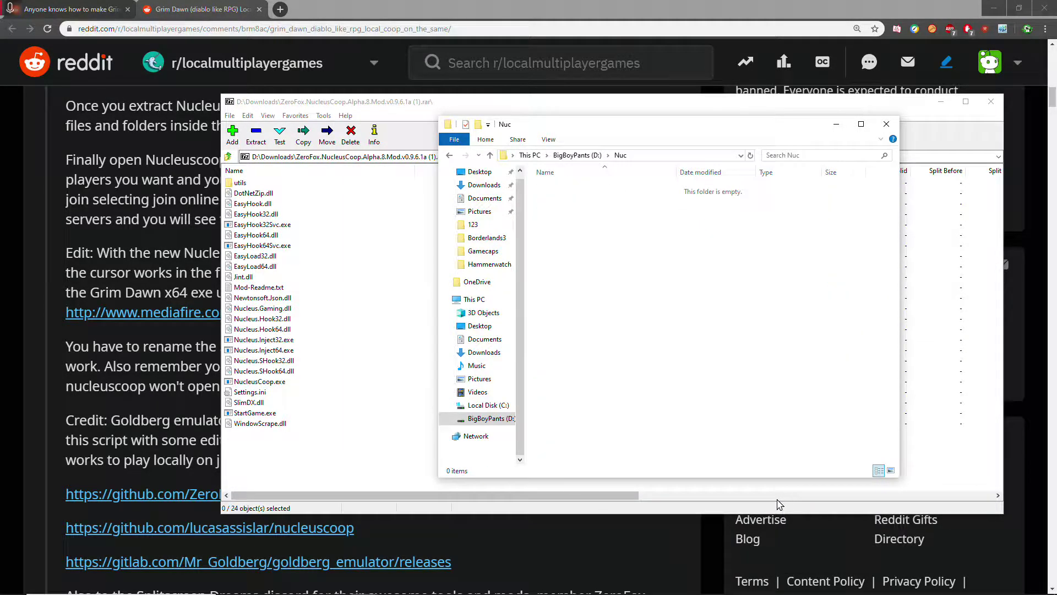
- Extract all files from the ZeroFox.NucleusCoop archive into the Nuc folder
left_click_drag(639, 108, 458, 100)
left_click_drag(141, 440, 858, 308)
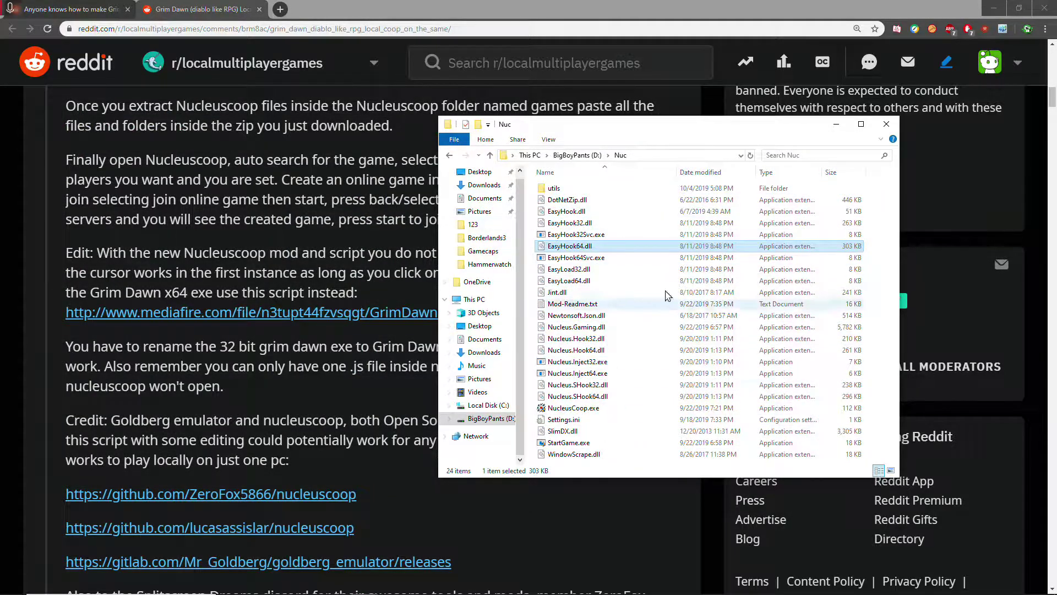
left_click(889, 221)
- Create a folder named Games inside the Nuc folder and open it
right_click(889, 221)
mouse_move(914, 360)
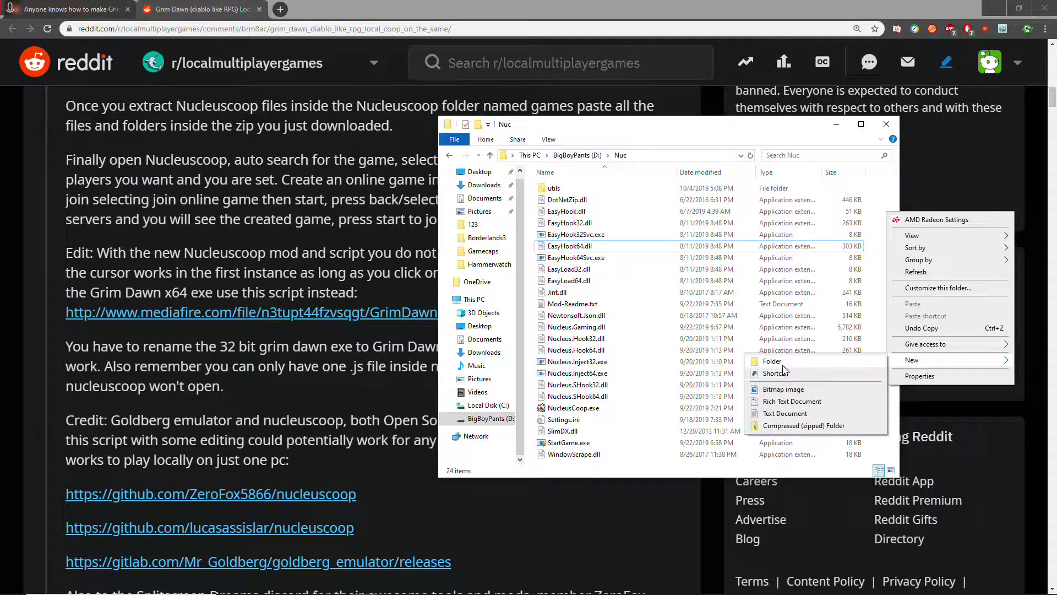
left_click(763, 362)
type("Ga")
key("Return")
key("Return")
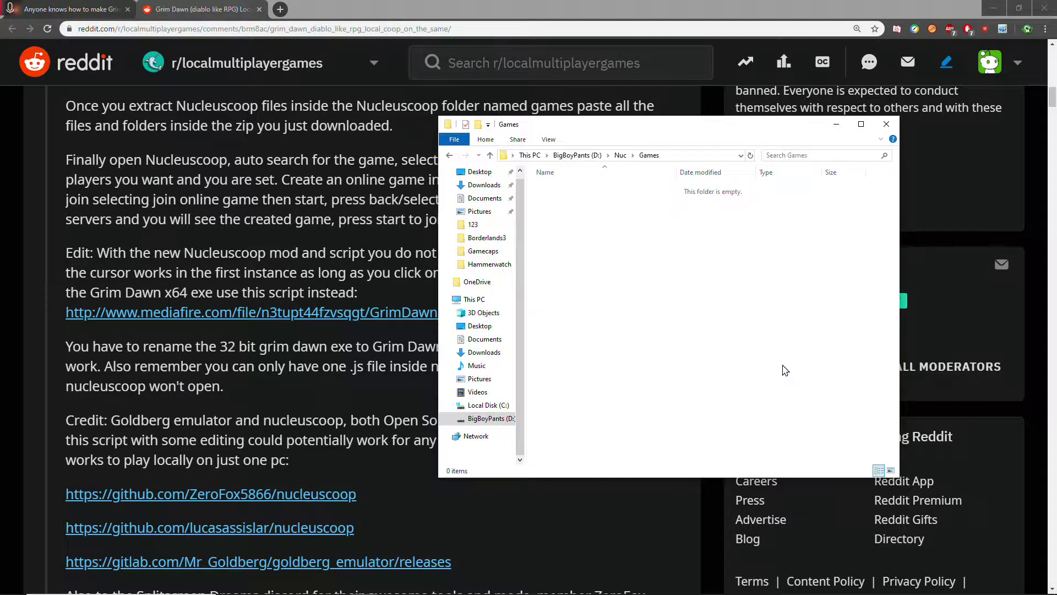
- Copy the GrimDawn folder and GrimDawn.js from the GrimDawnLocalCoopNC zip into the Games folder
mouse_move(315, 588)
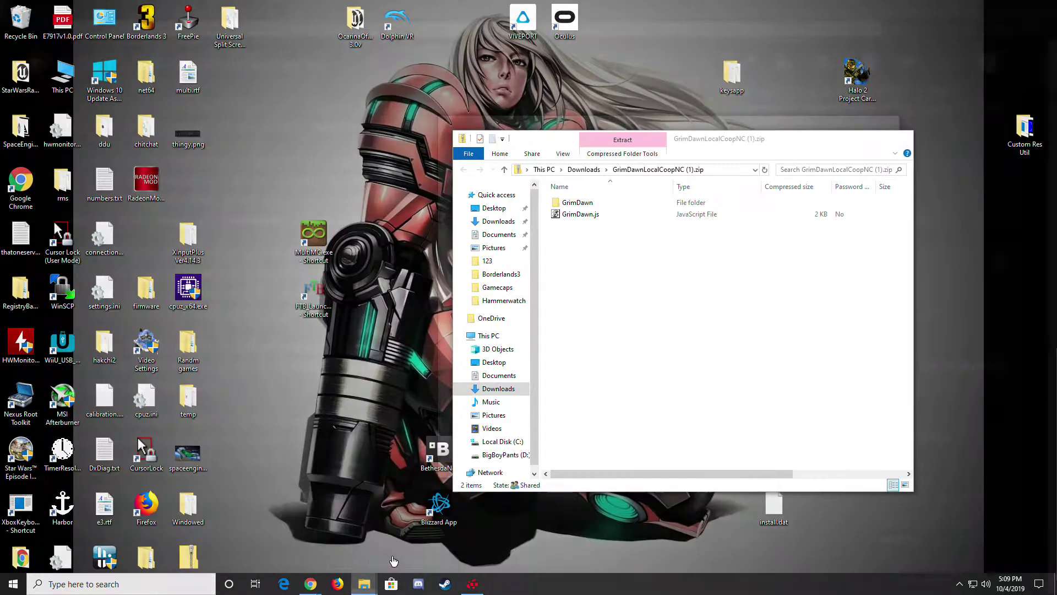
left_click(408, 528)
left_click_drag(798, 139, 487, 310)
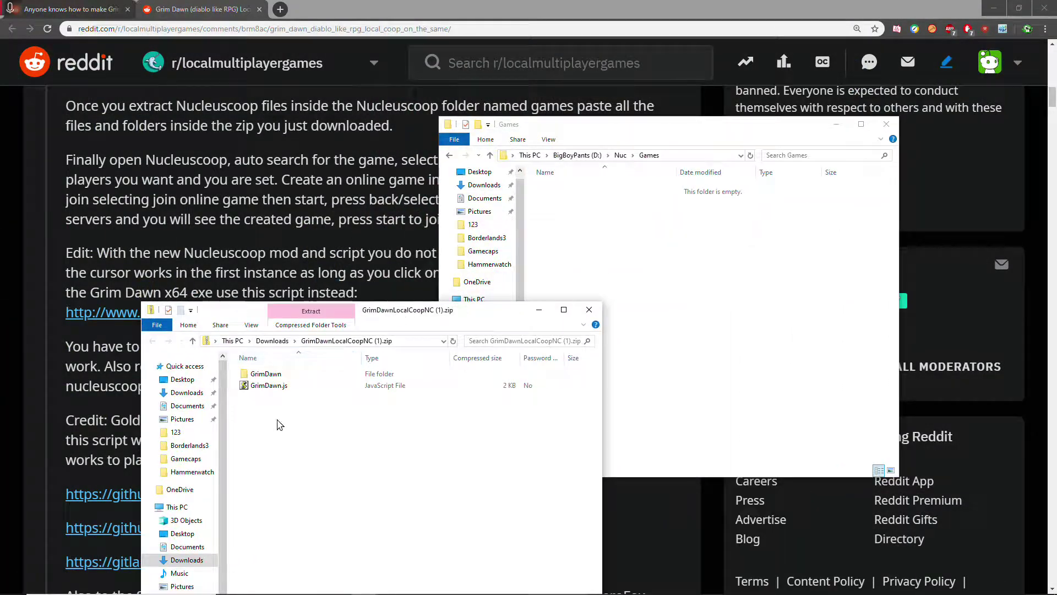
left_click_drag(279, 420, 724, 271)
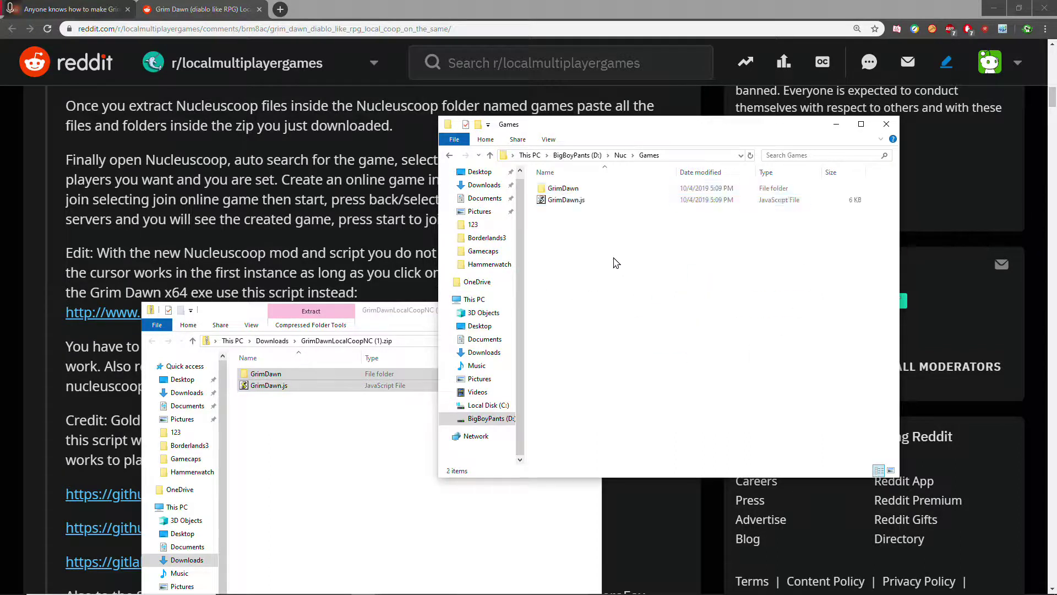
- Check the contents of the copied GrimDawn folder and return to the Games folder
left_click(570, 191)
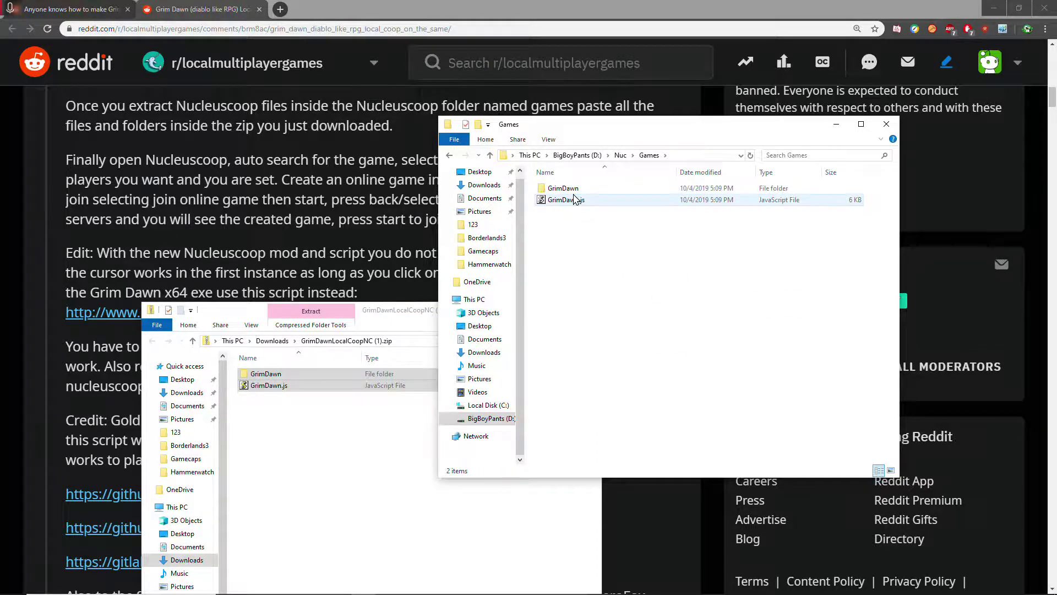
double_click(570, 190)
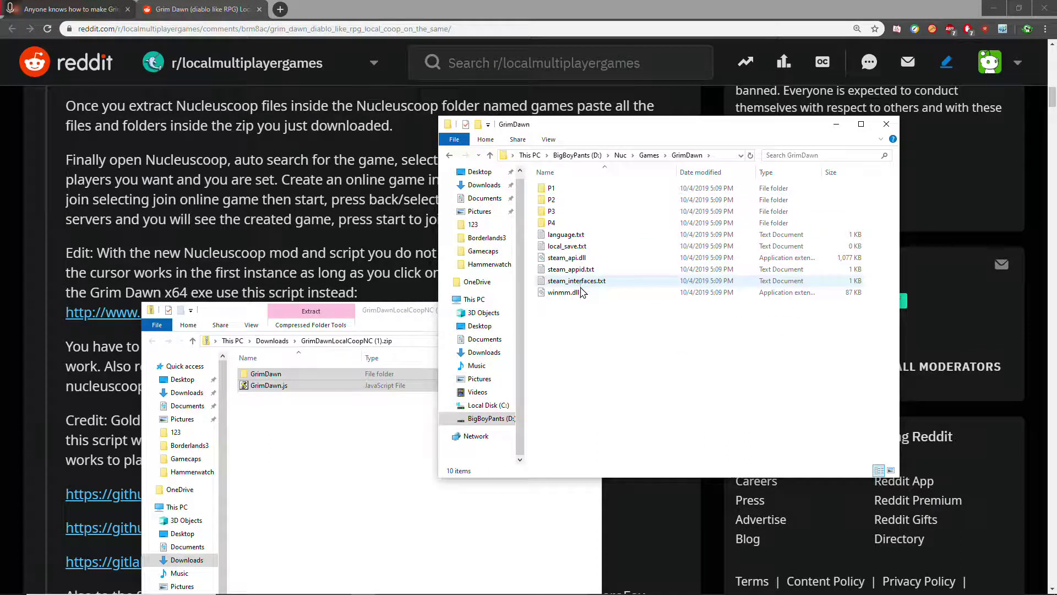
left_click(449, 155)
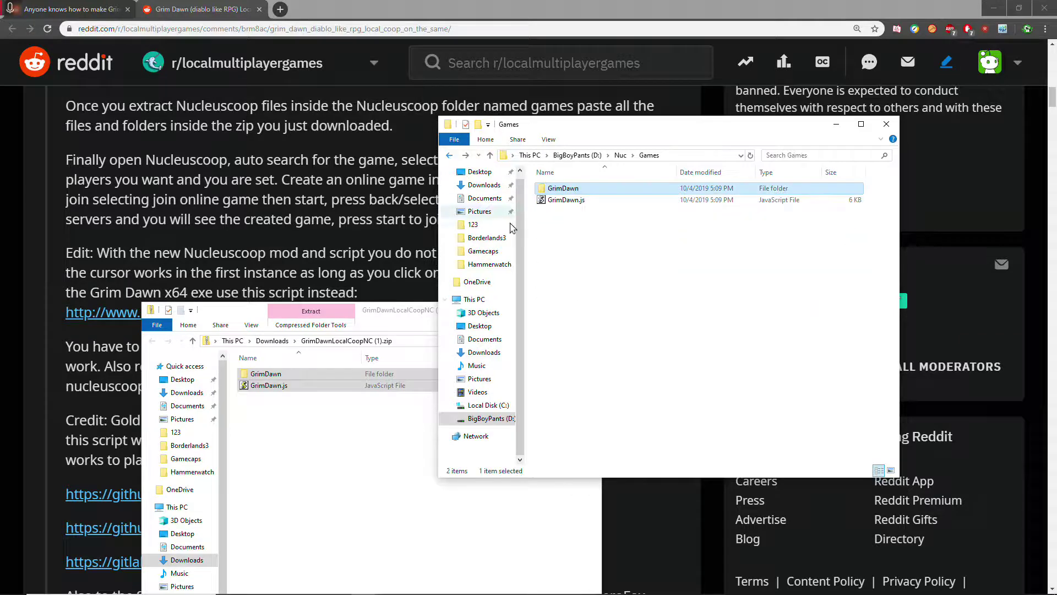
- Return to the Nuc folder, close the GrimDawnLocalCoopNC zip window and select NucleusCoop.exe
left_click(619, 155)
left_click(409, 322)
left_click(593, 312)
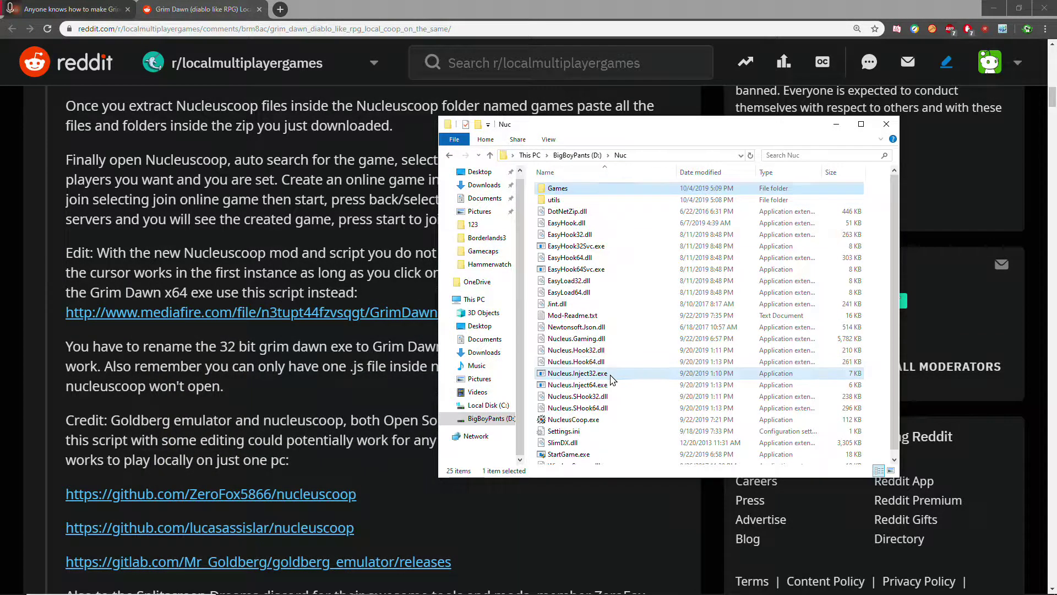
scroll(605, 331, "down", 1)
left_click(567, 416)
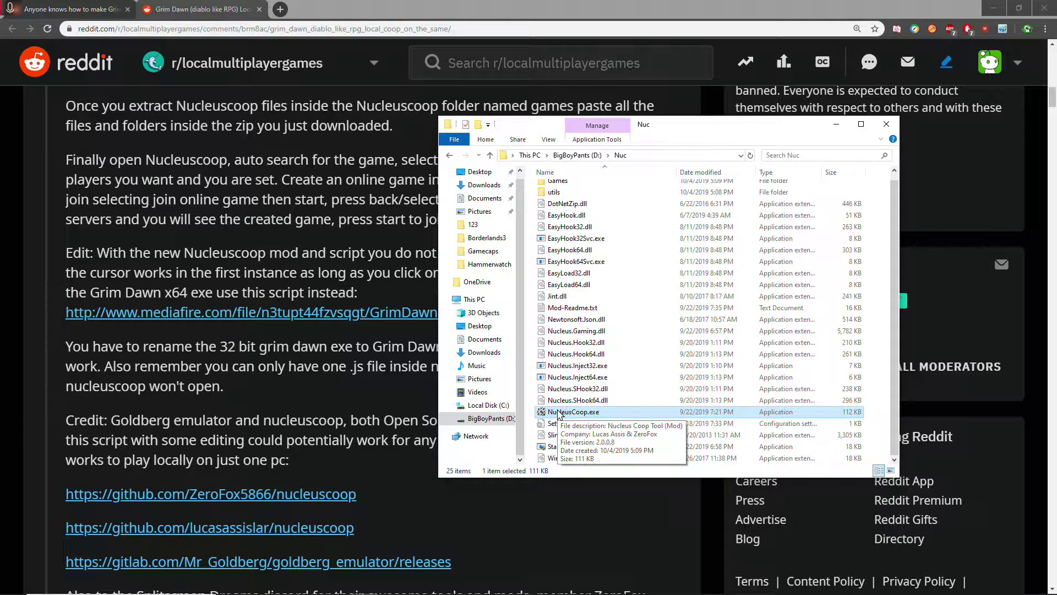
- Check the installed controllers in the Windows USB game controller setup and close the dialog
key("super")
type("usb")
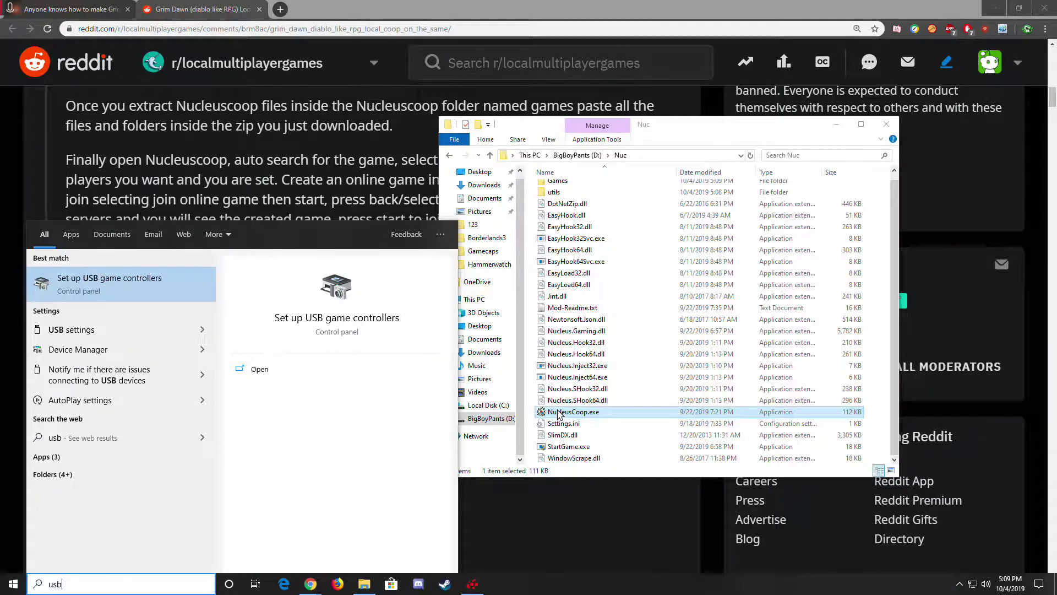
key("Return")
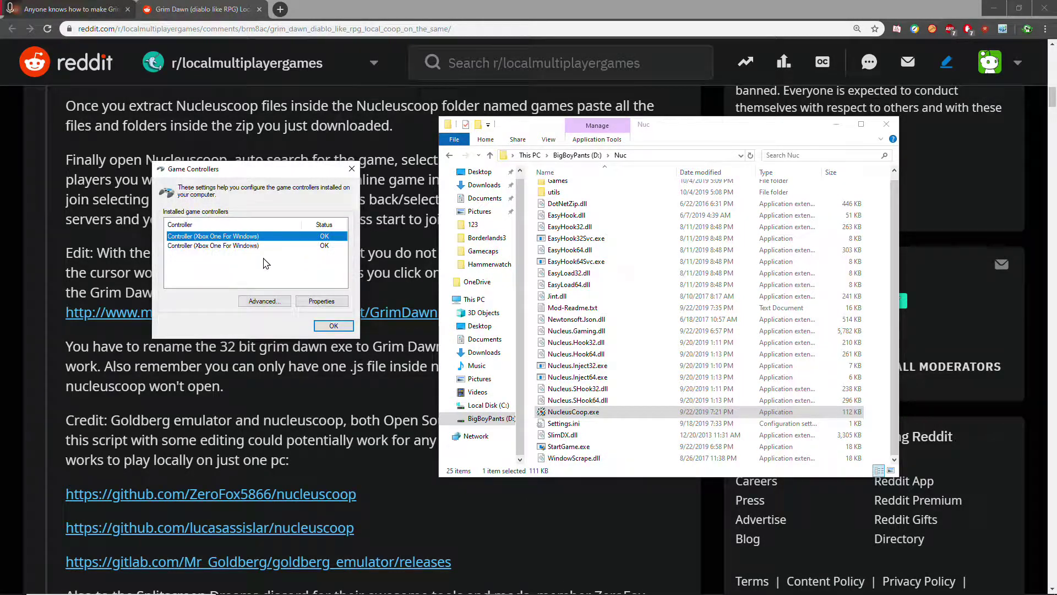
left_click(334, 325)
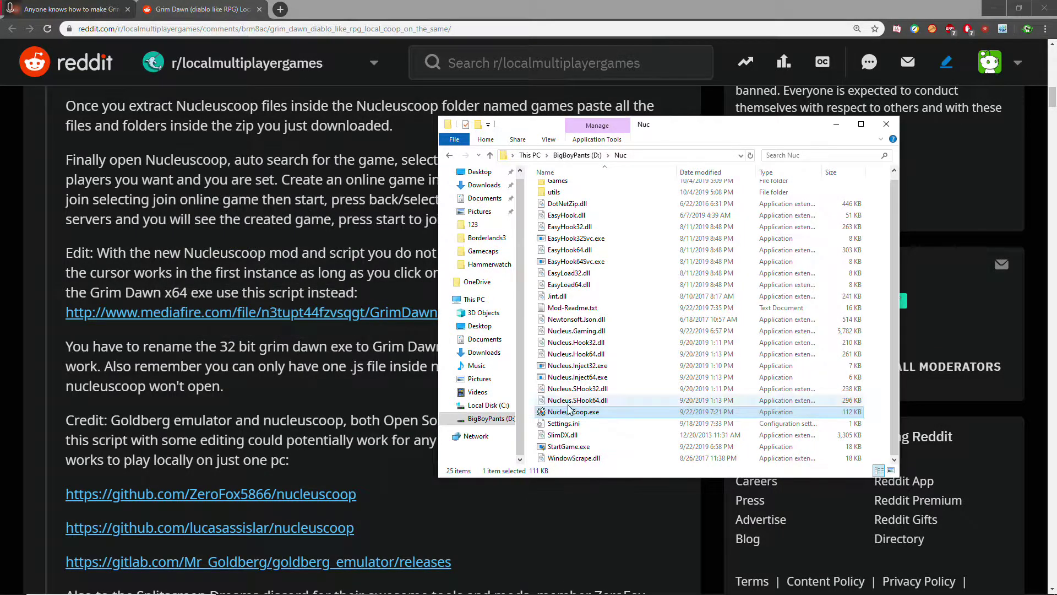
- Launch NucleusCoop.exe and open the file browser for adding a game manually
double_click(573, 412)
left_click(477, 368)
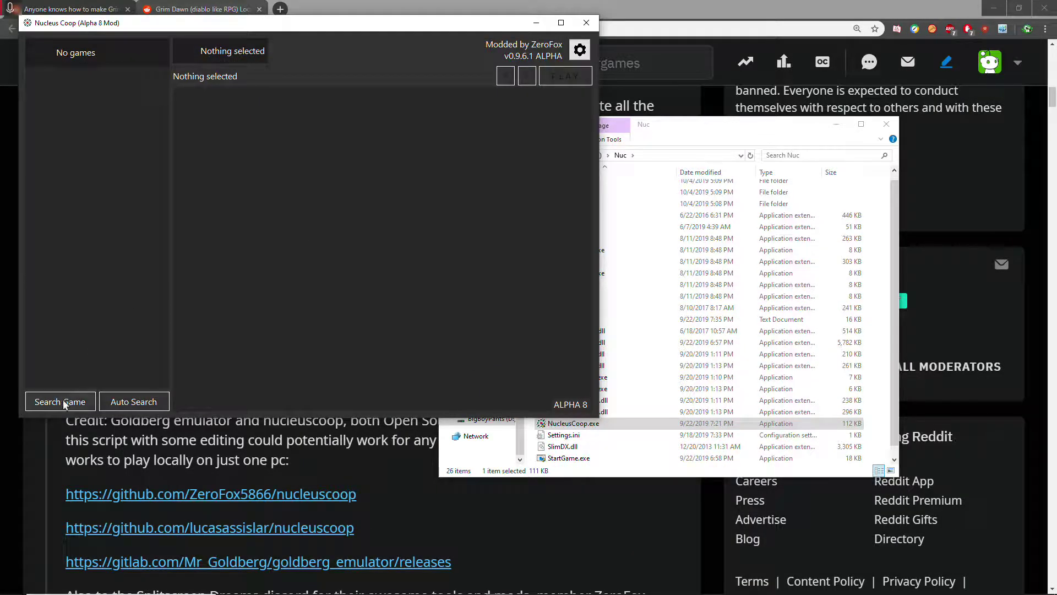
left_click(61, 402)
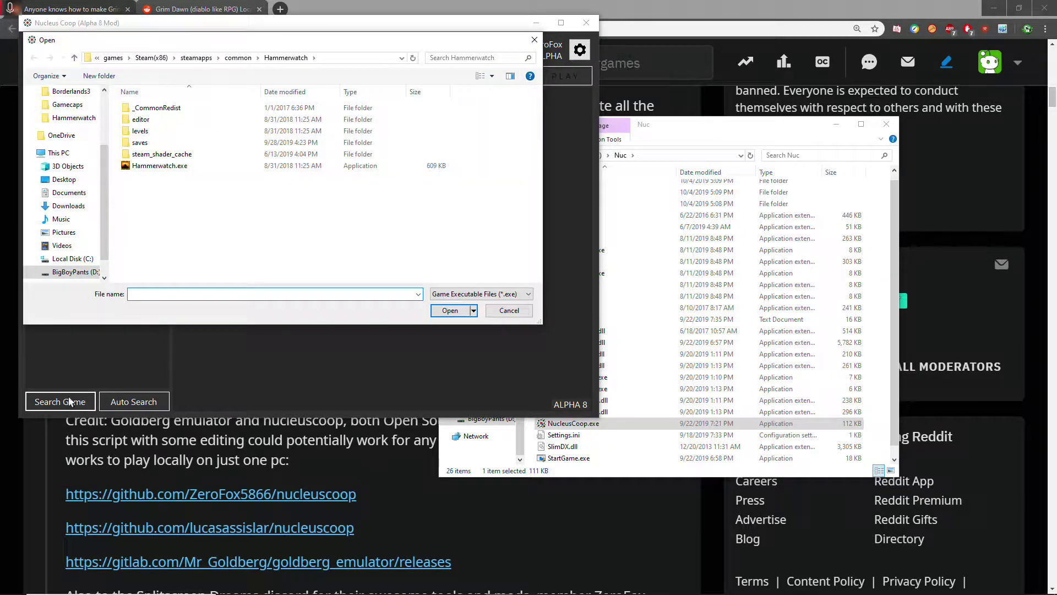
- Browse to the Grim Dawn folder under games, Steam(x86), steamapps, common on the D: drive
left_click(151, 57)
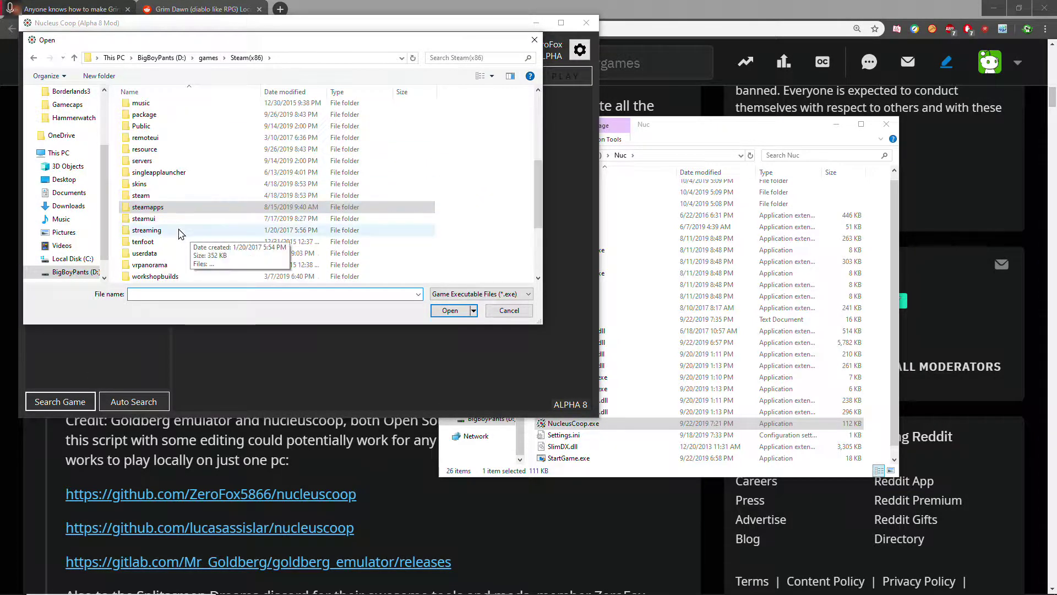
left_click(208, 57)
double_click(174, 244)
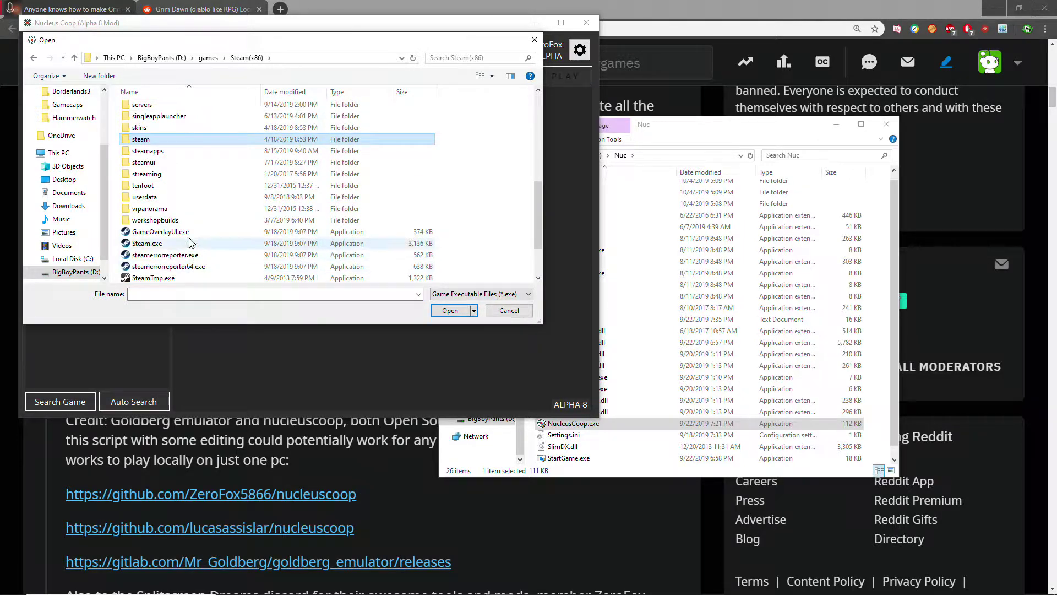
double_click(163, 156)
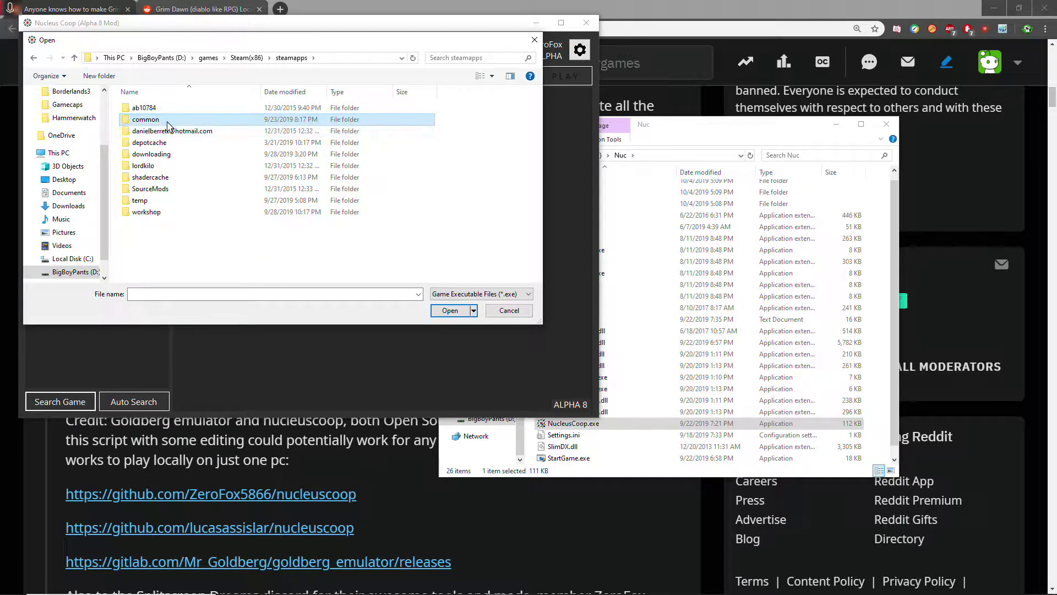
double_click(170, 130)
type("gr")
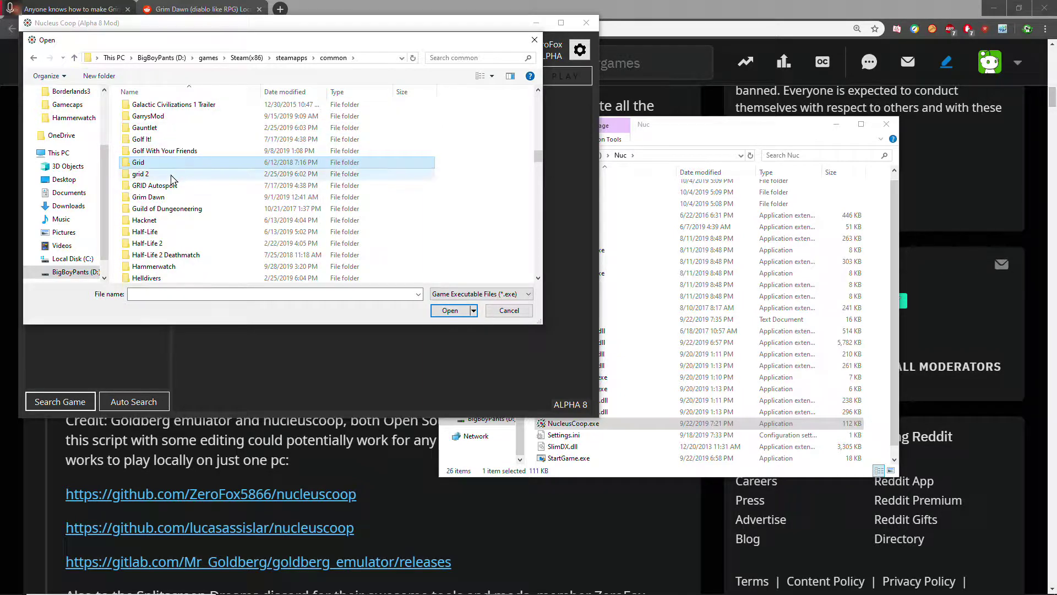
double_click(165, 196)
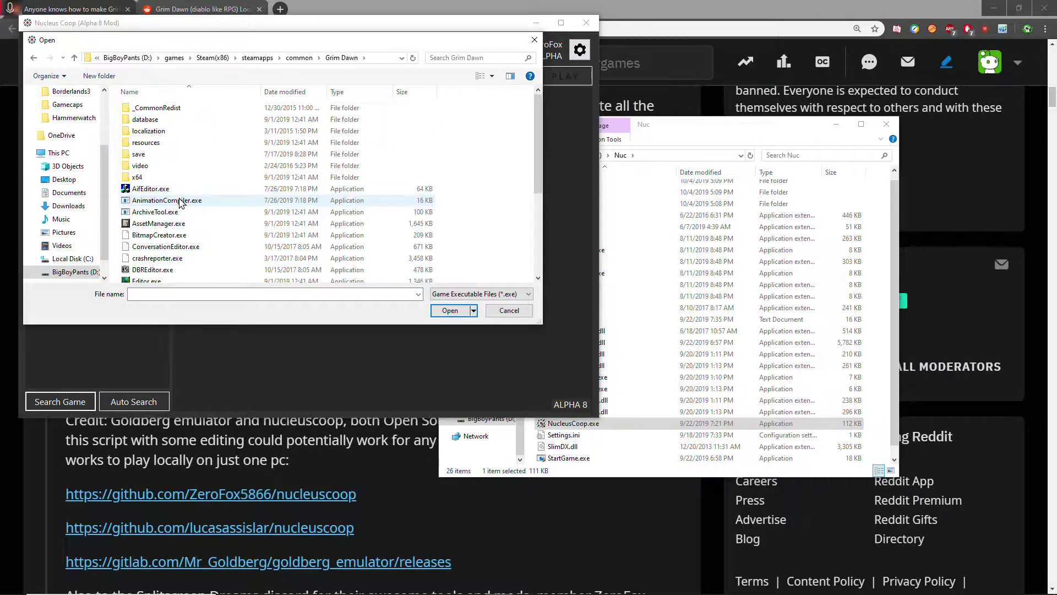
- Examine the Grim Dawn.exe files in the Grim Dawn folder and its x64 subfolder
scroll(219, 246, "down", 2)
scroll(215, 245, "down", 3)
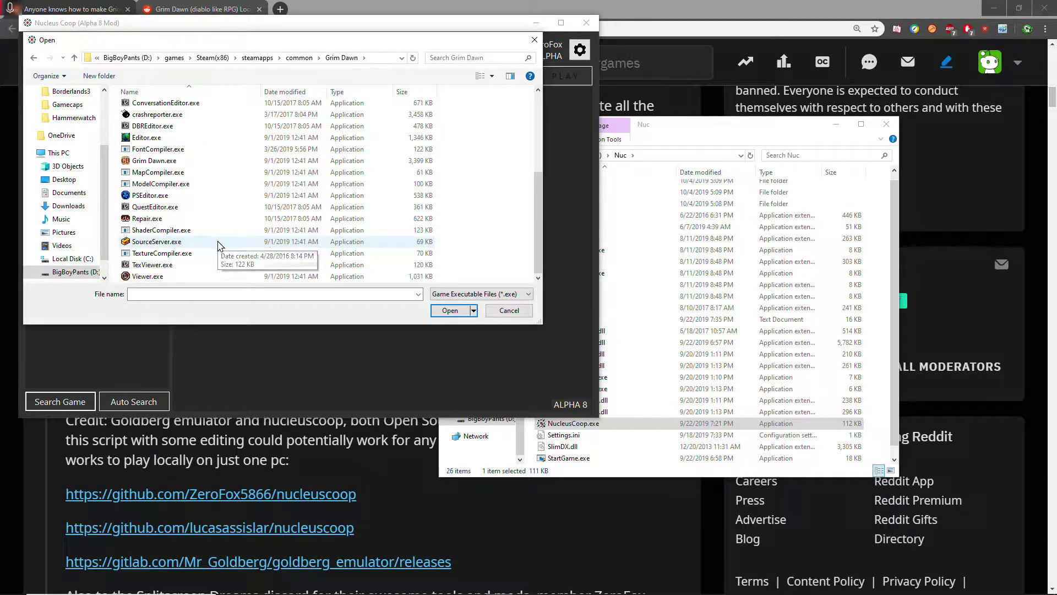
scroll(219, 246, "up", 1)
left_click(217, 186)
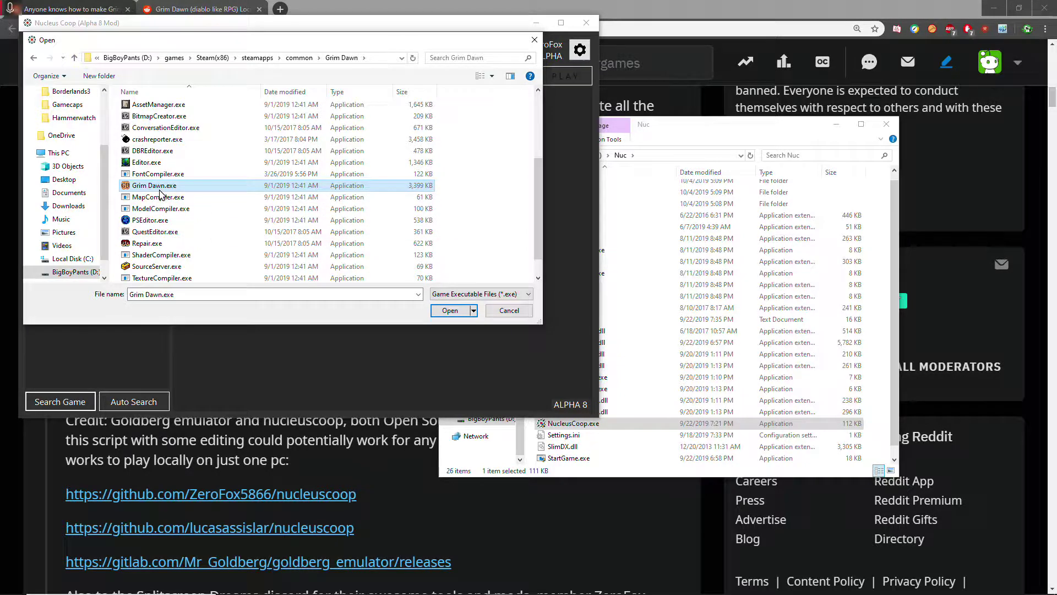
scroll(160, 192, "up", 4)
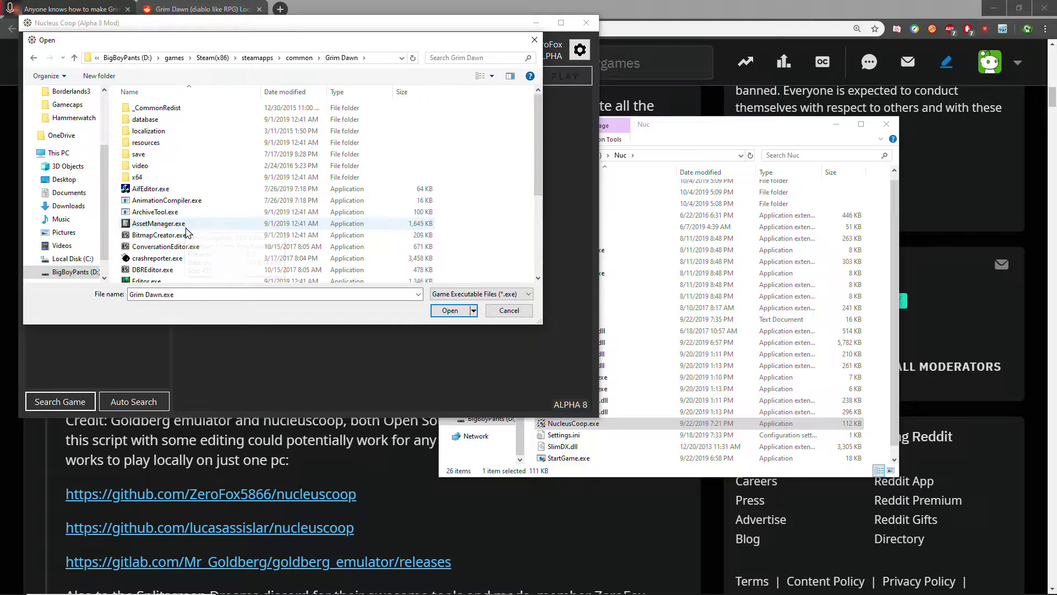
double_click(168, 179)
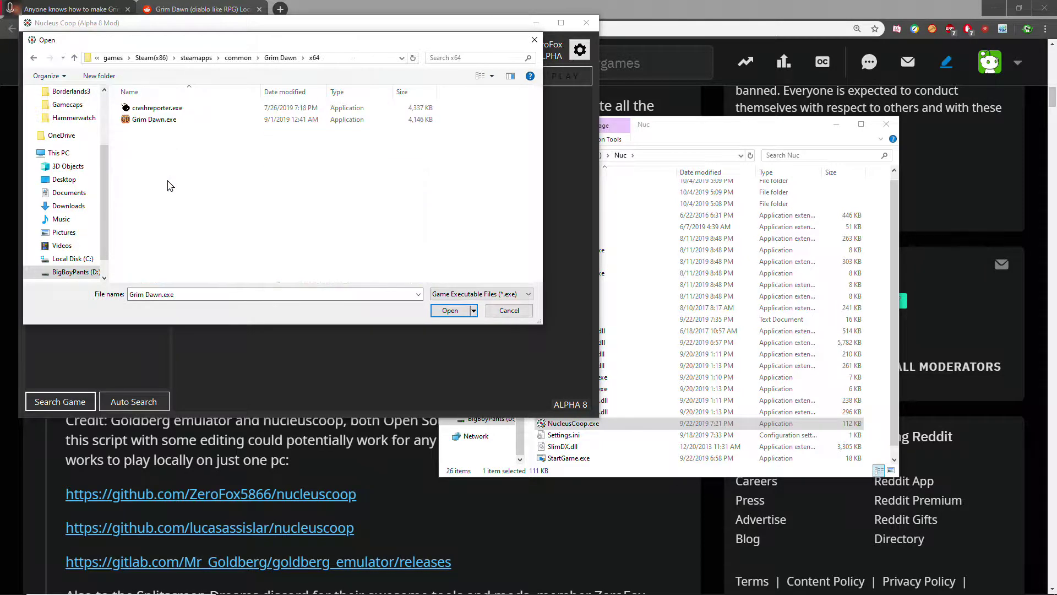
left_click(171, 126)
right_click(171, 126)
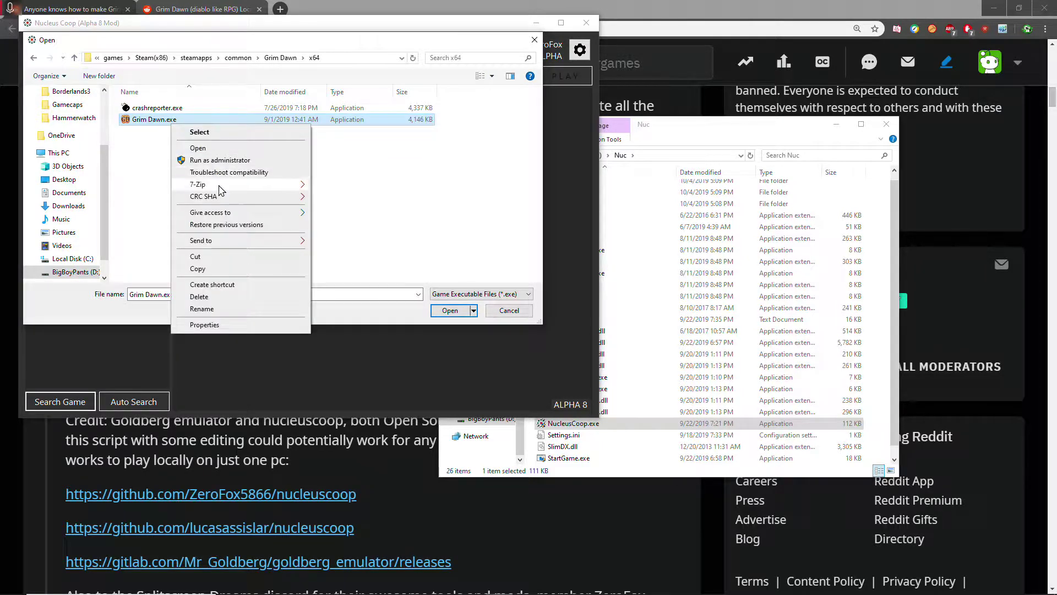
left_click(273, 57)
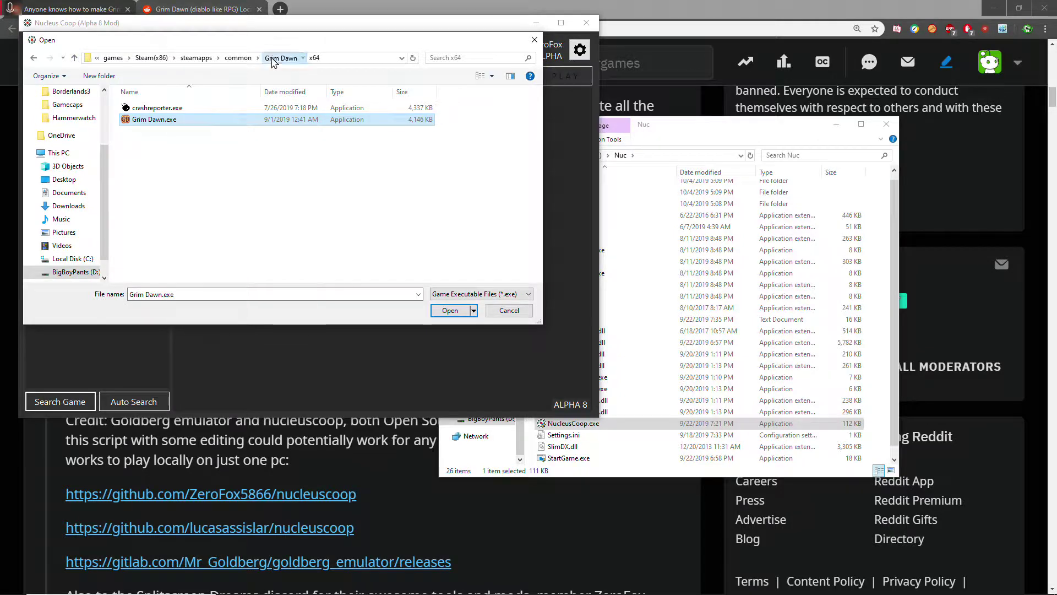
- Add Grim Dawn.exe from the main Grim Dawn folder to the game list and dismiss the acceptance message
left_click(272, 58)
scroll(235, 253, "down", 4)
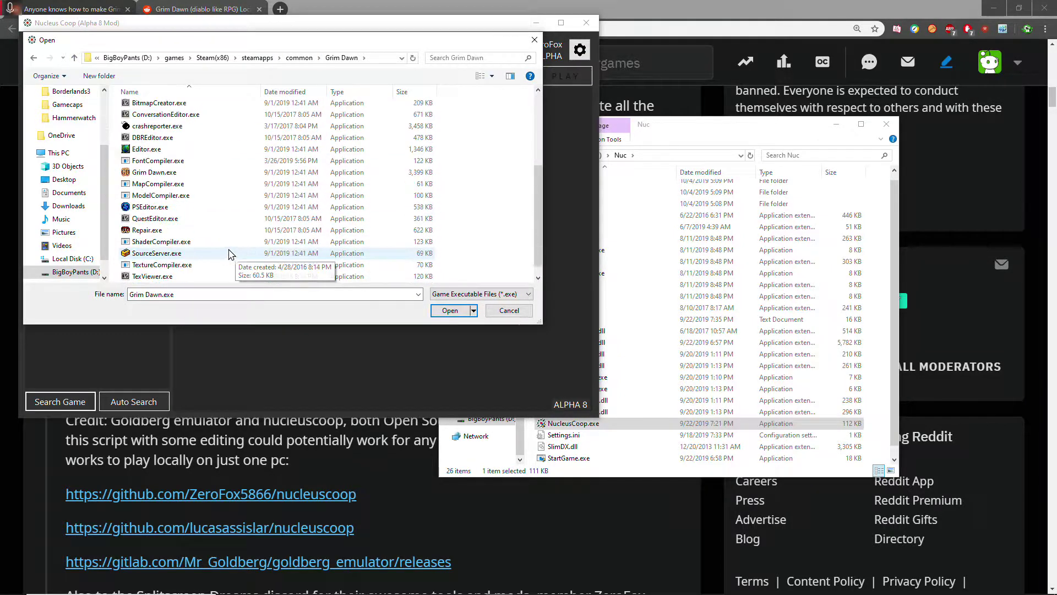
left_click(174, 175)
left_click(447, 310)
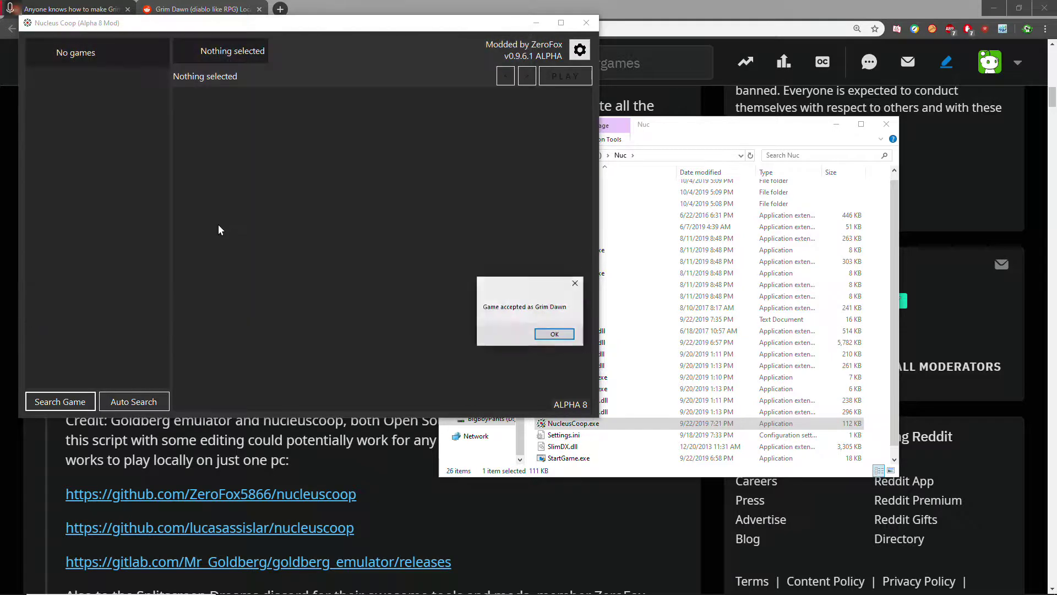
left_click(556, 335)
- Assign gamepads 1 and 2 to the side-by-side halves of the first screen for Grim Dawn and launch the game
left_click(101, 64)
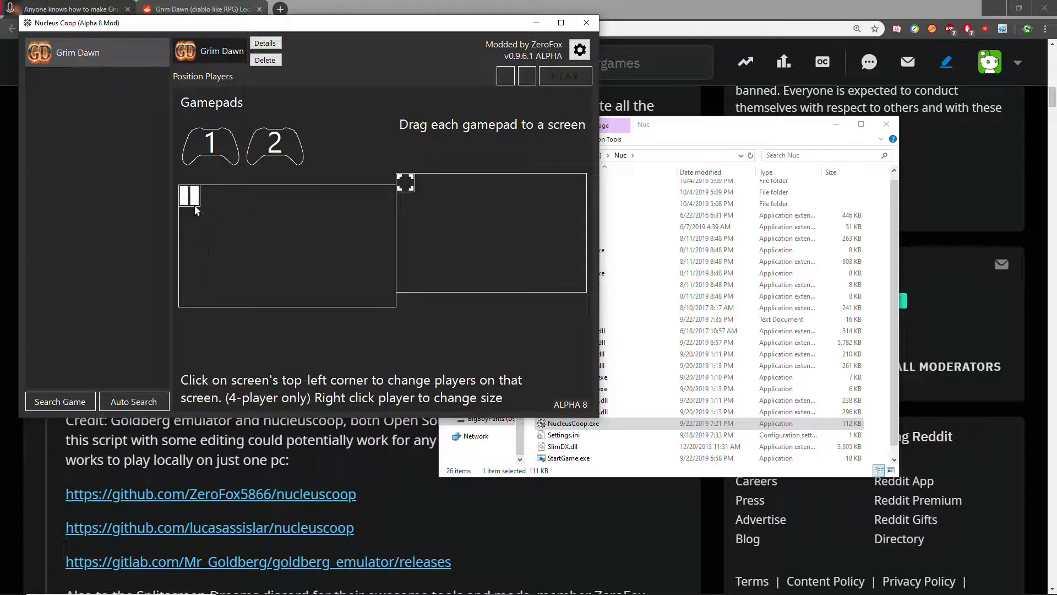
left_click_drag(213, 231, 214, 228)
left_click_drag(275, 146, 337, 138)
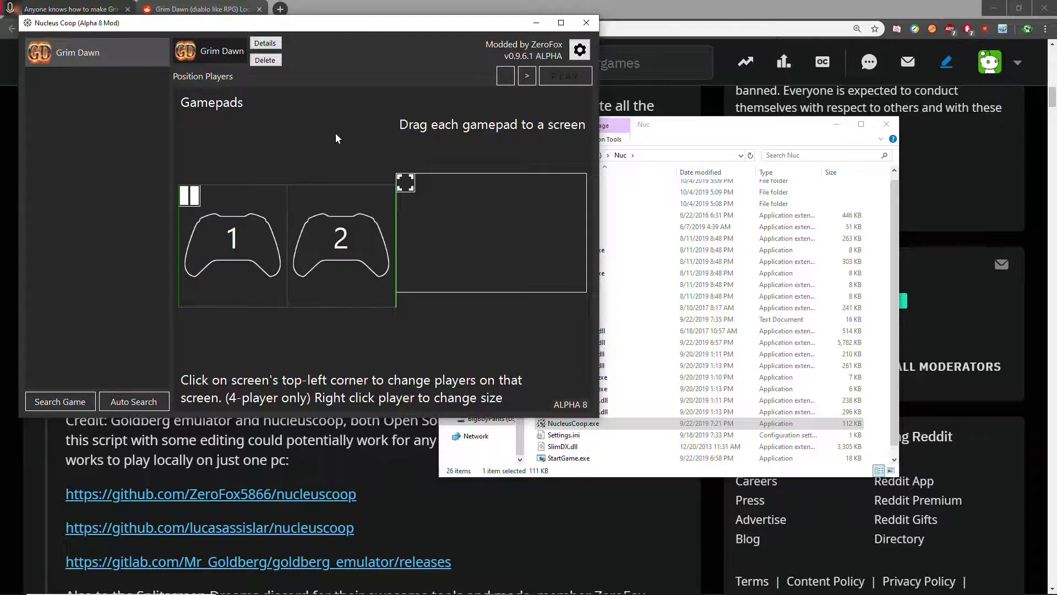
left_click(527, 76)
left_click(573, 76)
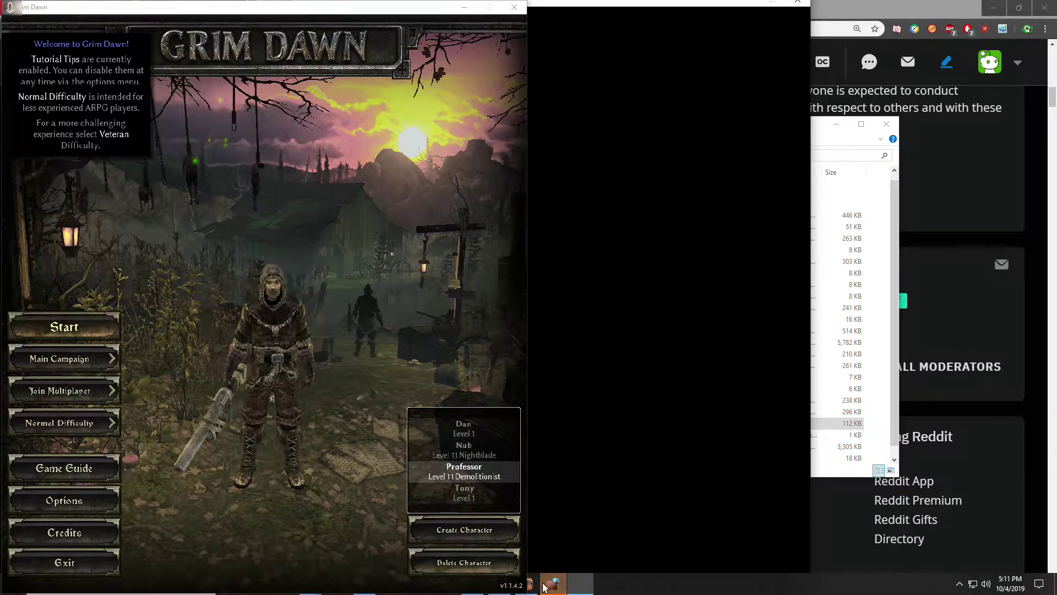
- Bring up the Windows firewall alert and allow Grim Dawn access on both private and public networks
left_click(554, 584)
left_click_drag(580, 199, 760, 225)
left_click(637, 376)
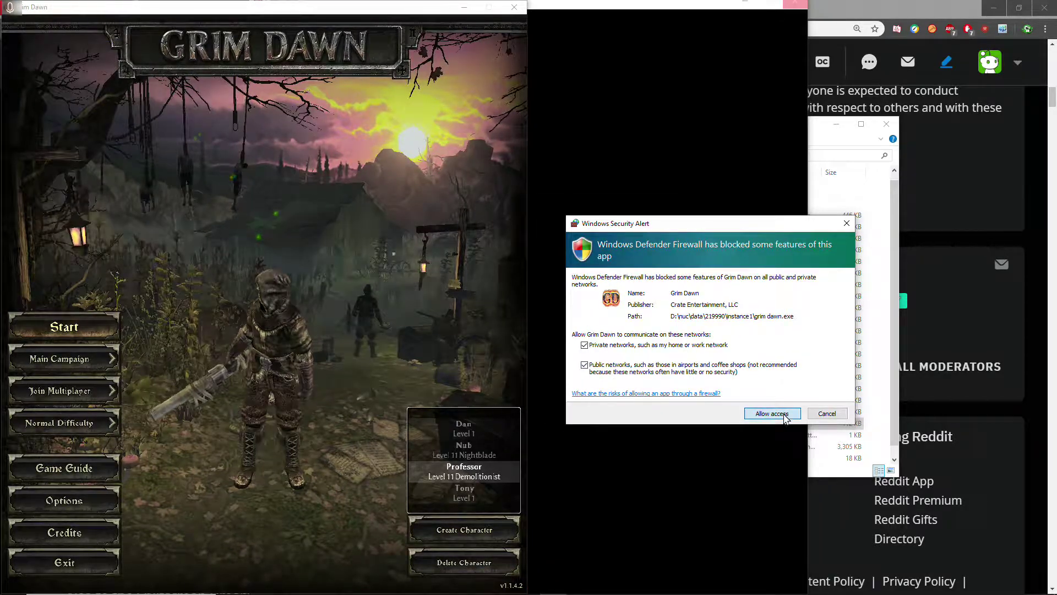
left_click(783, 413)
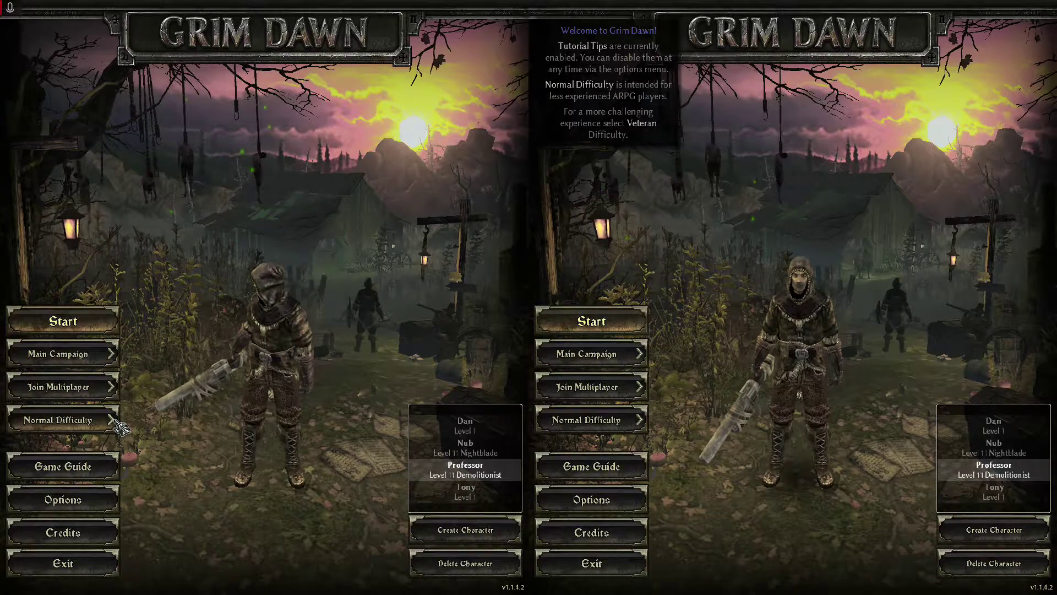
- Set the first player's Grim Dawn instance to host a LAN multiplayer game and start it
left_click(117, 390)
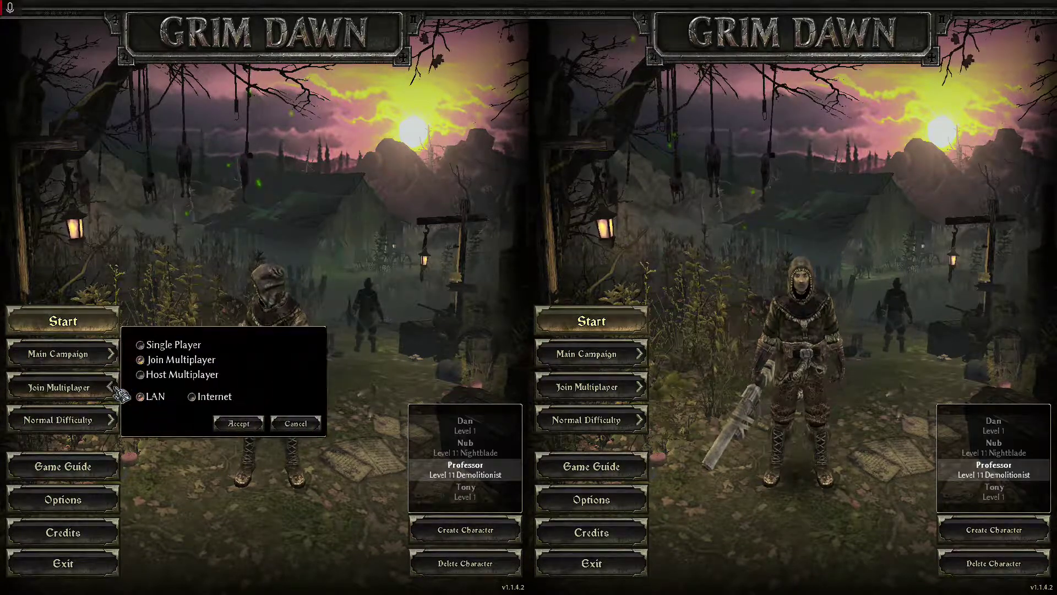
left_click(157, 379)
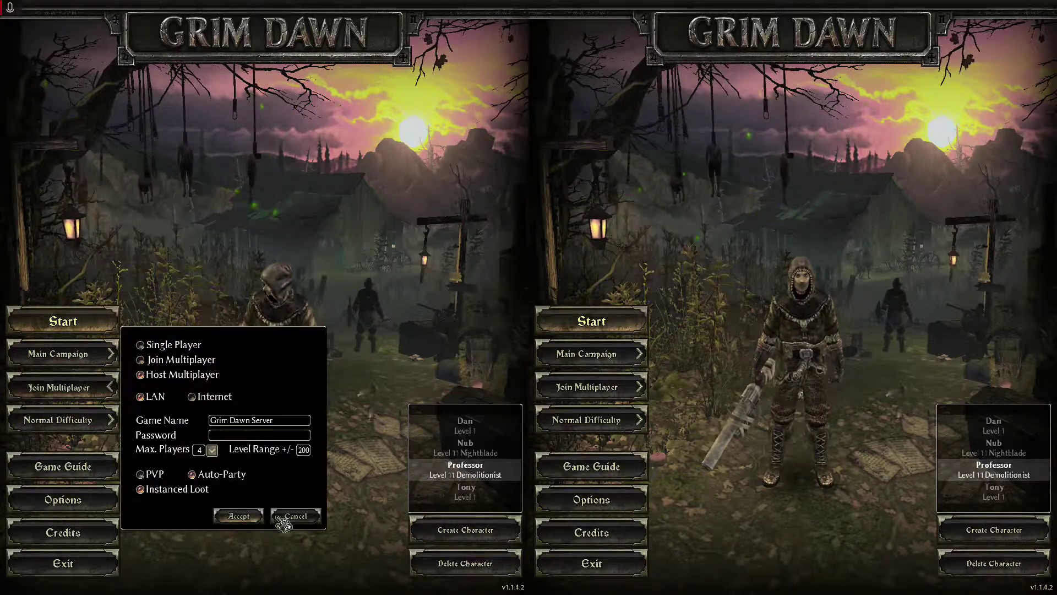
key("Return")
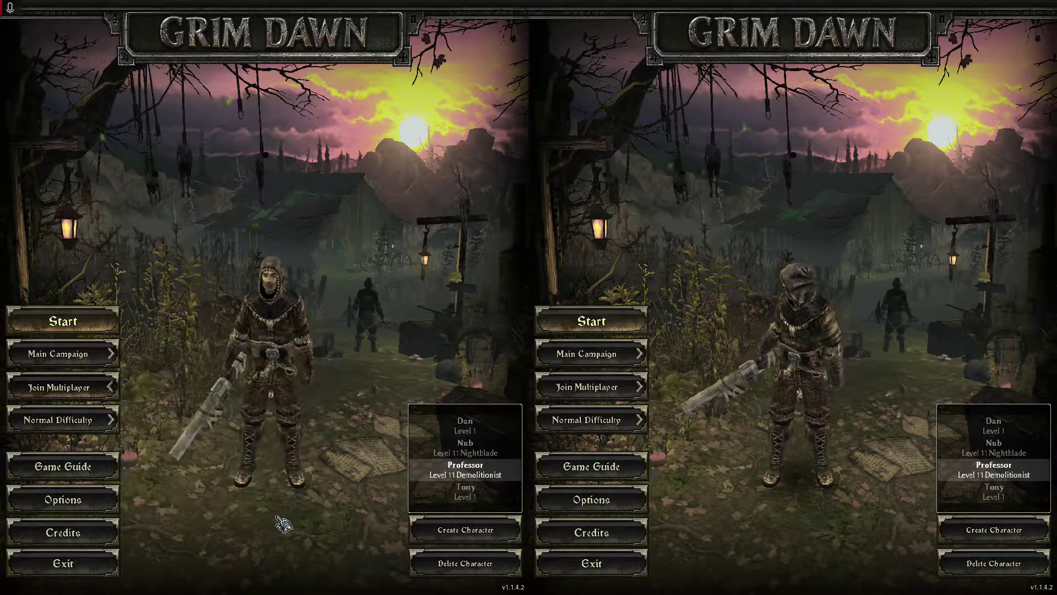
left_click(112, 355)
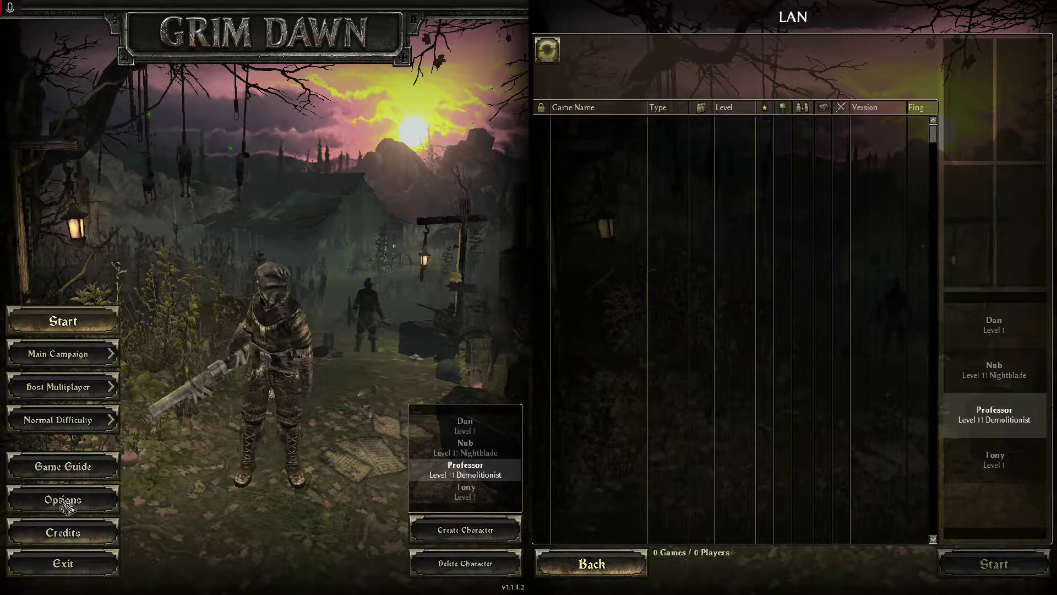
left_click(64, 328)
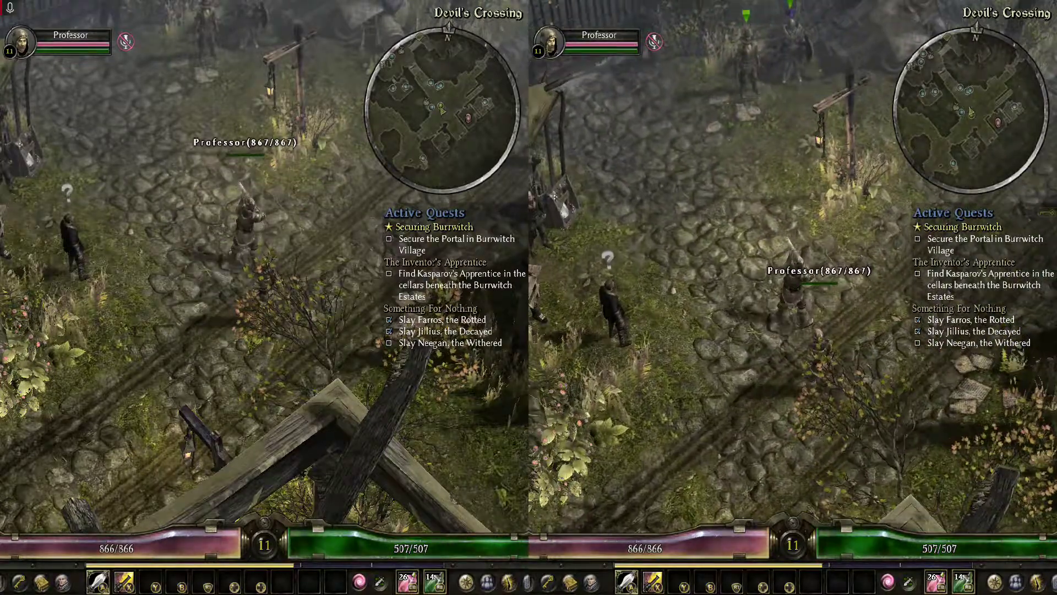
- Quit the second player's Grim Dawn instance to desktop
key("Escape")
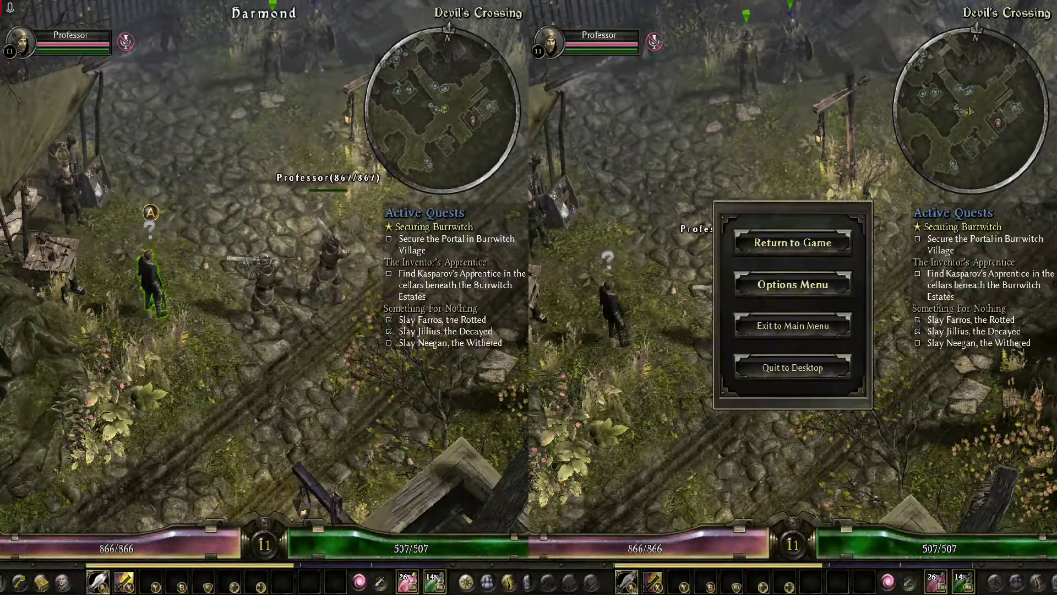
key("Down")
key("Down")
key("Down")
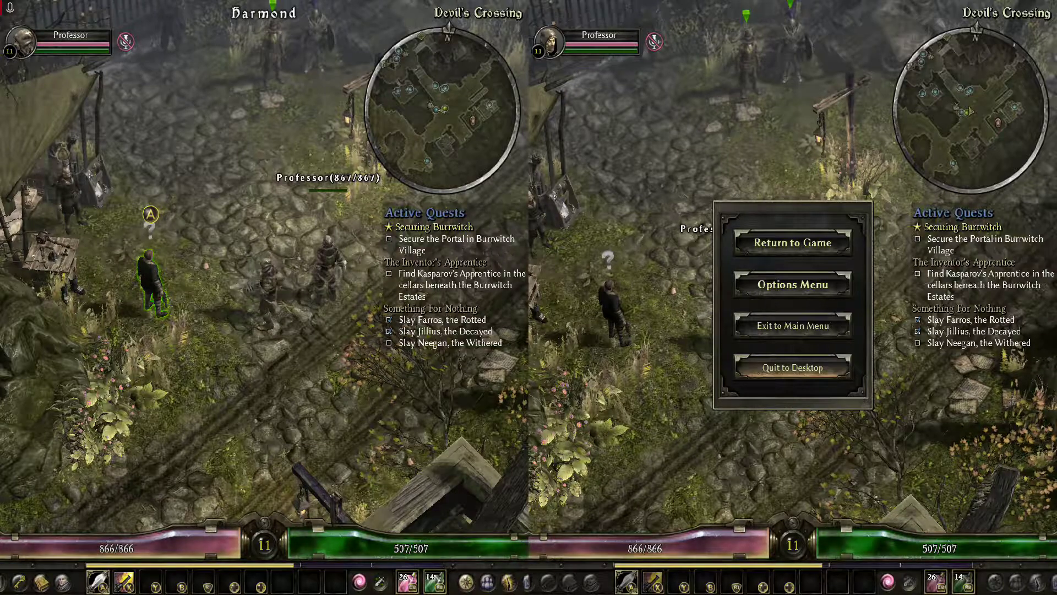
key("Up")
key("Down")
key("Return")
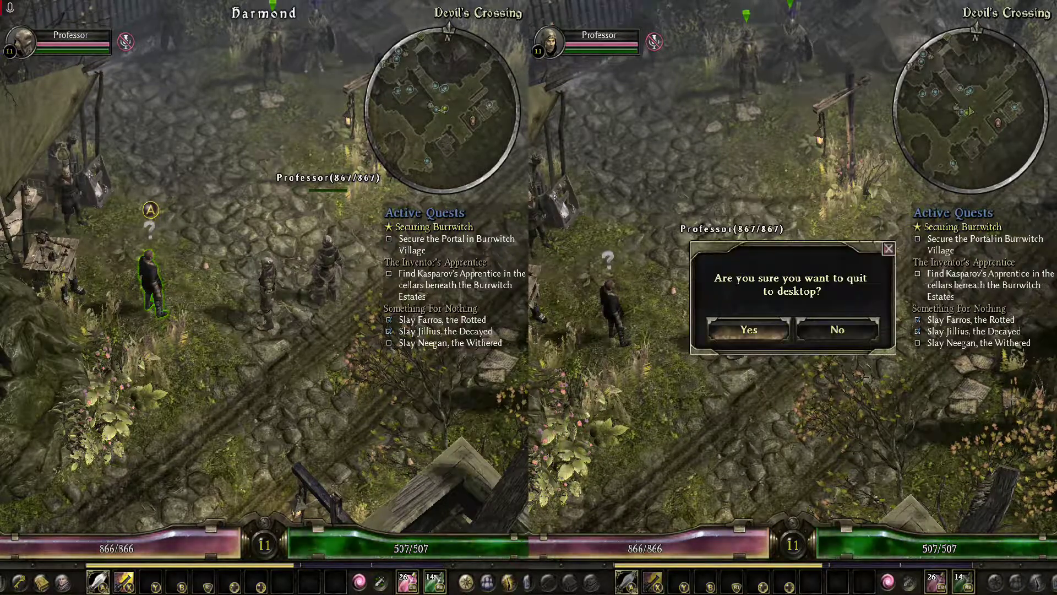